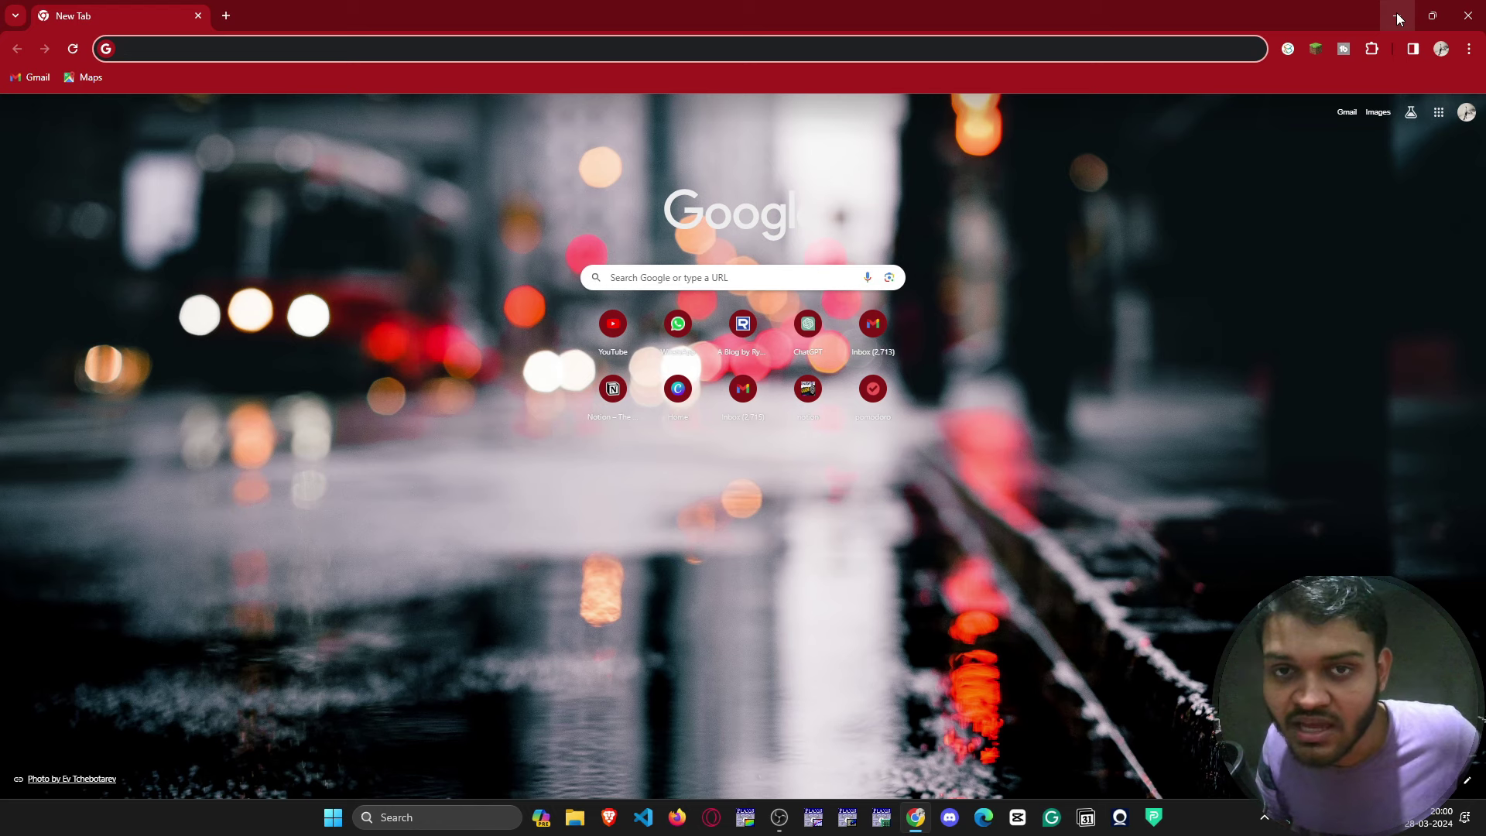
Search 'framer', go to framer.com, and open the dashboard listing My page and Animator.
{"action": "type", "text": "framer"}
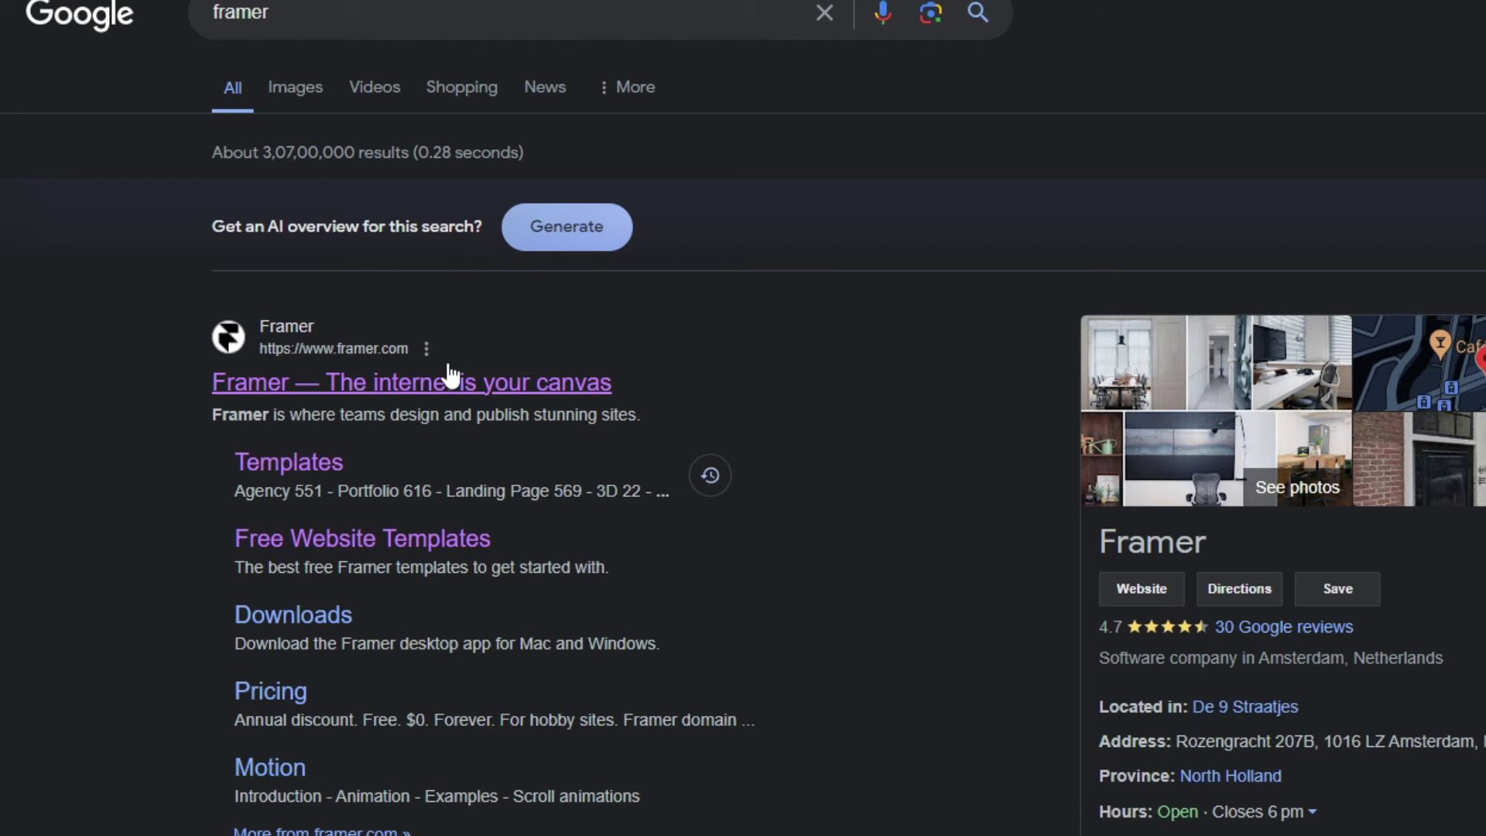
{"action": "left_click", "coordinate": [457, 399]}
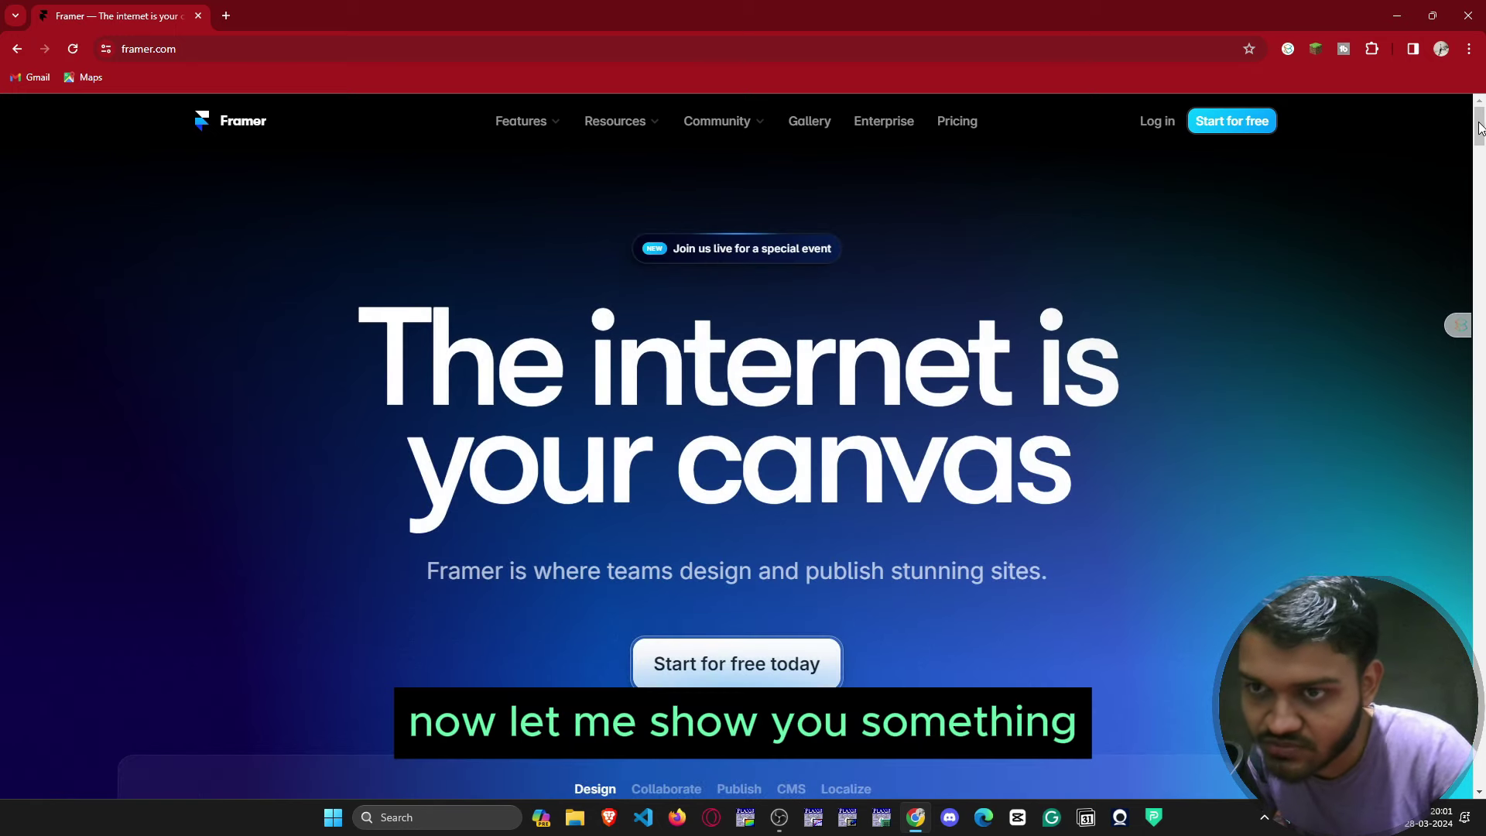
{"action": "scroll", "coordinate": [1480, 128], "scroll_direction": "down", "scroll_amount": 5}
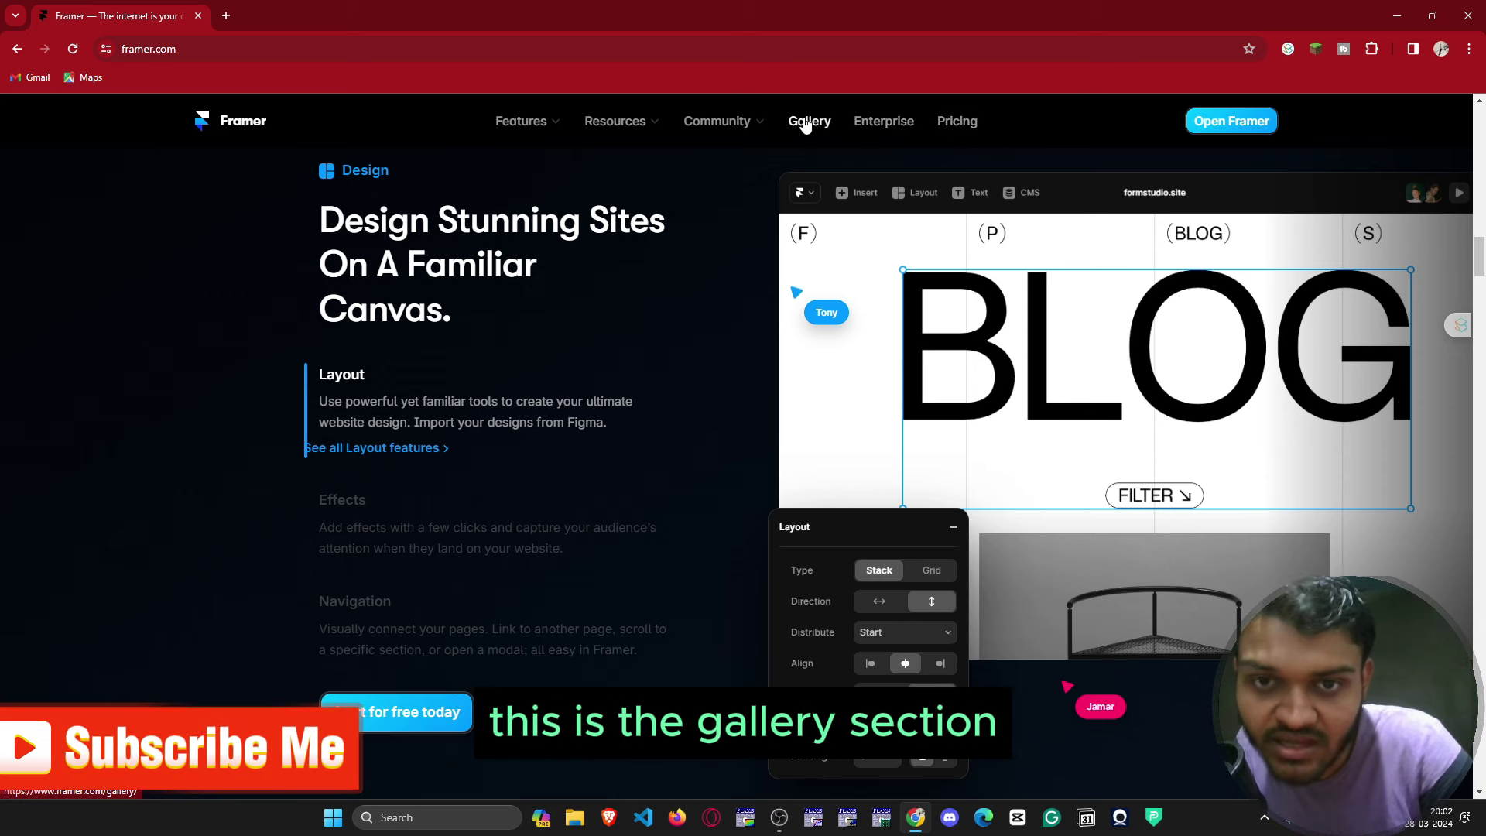
{"action": "mouse_move", "coordinate": [713, 122]}
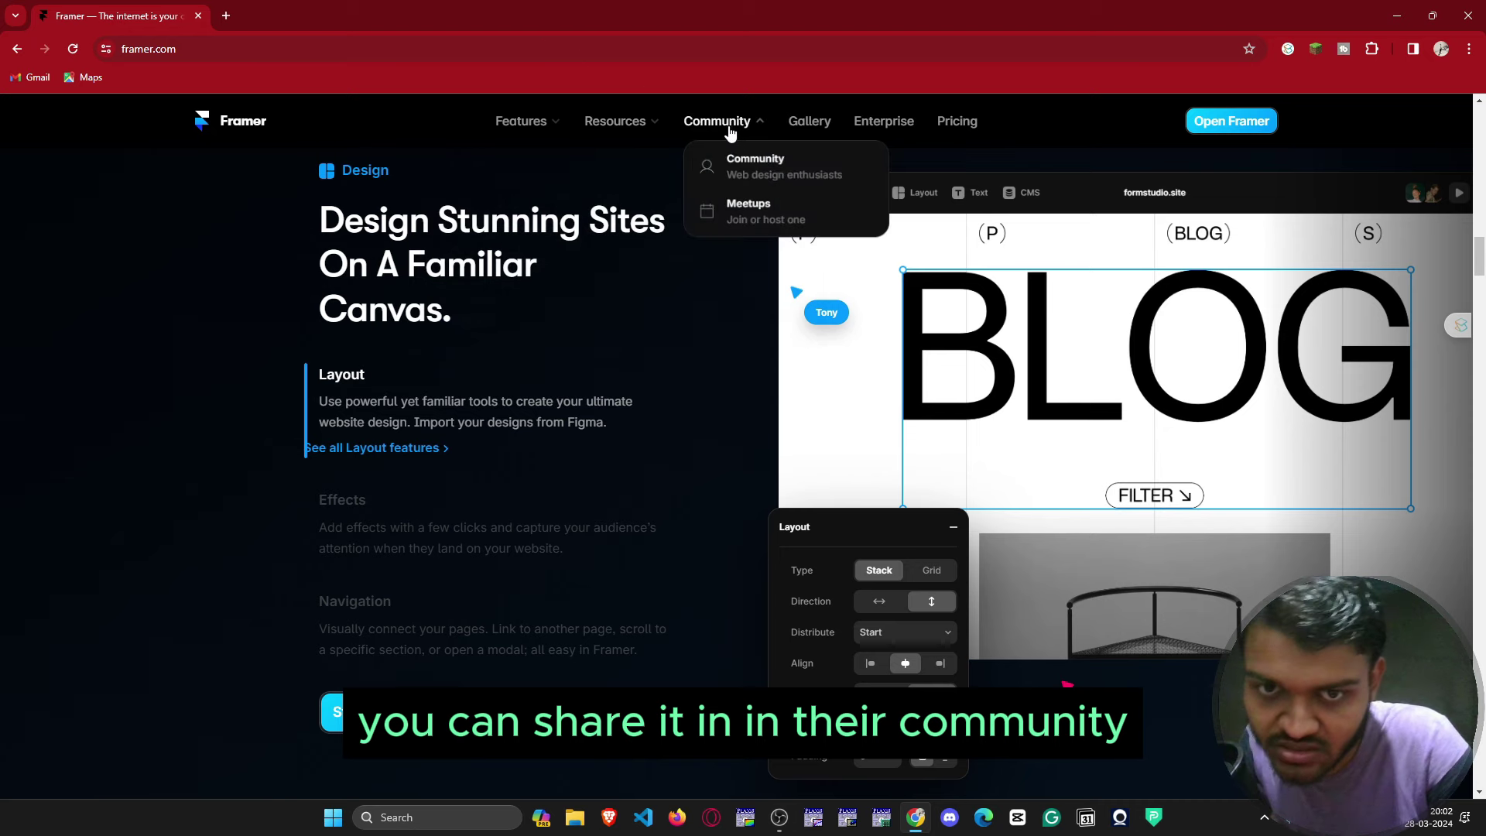
{"action": "left_click", "coordinate": [1253, 120]}
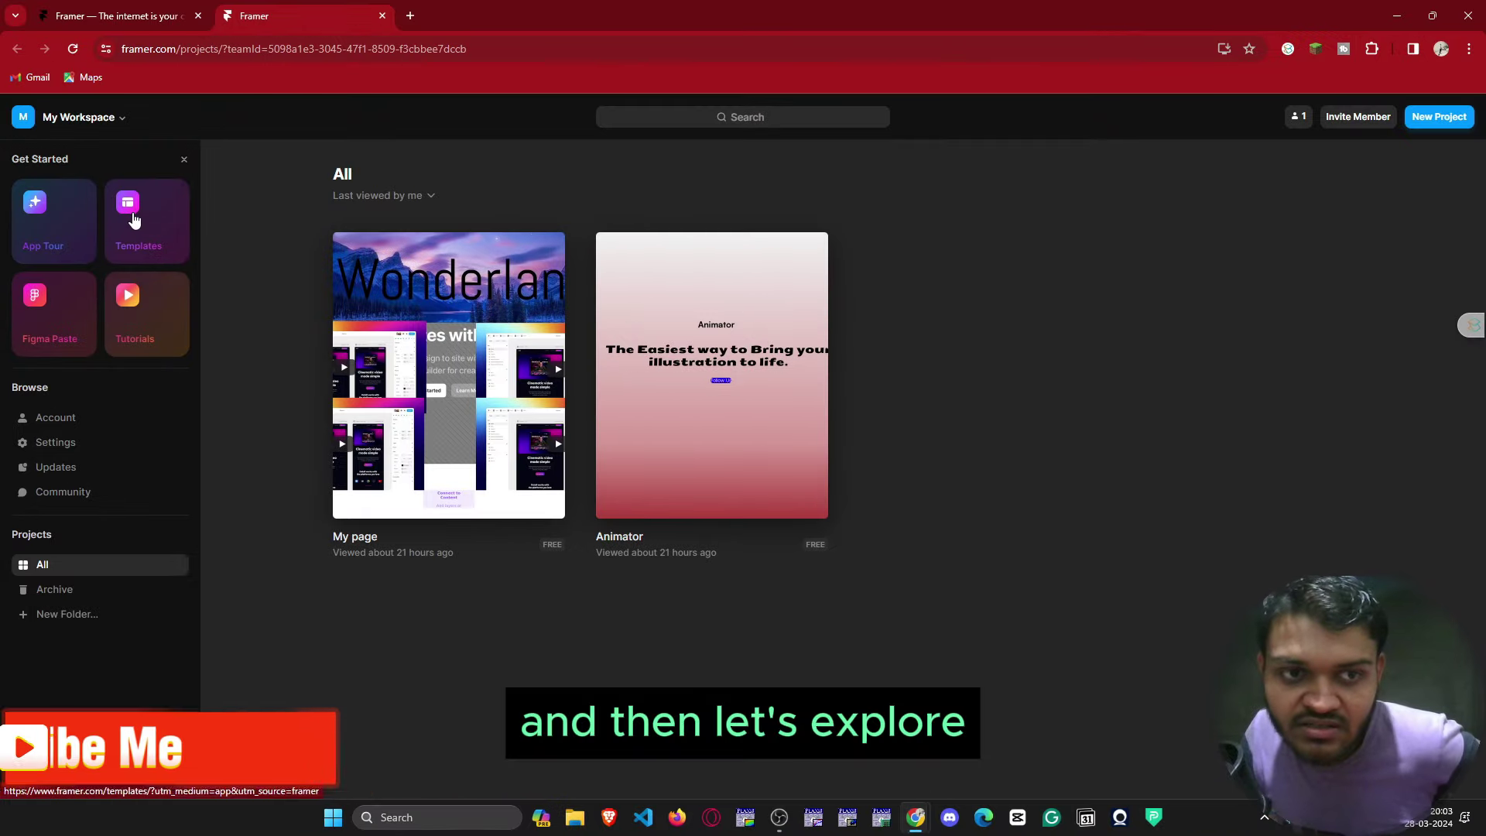
Open the Pavyon template from Featured Website Templates and launch its live preview.
{"action": "left_click", "coordinate": [129, 210]}
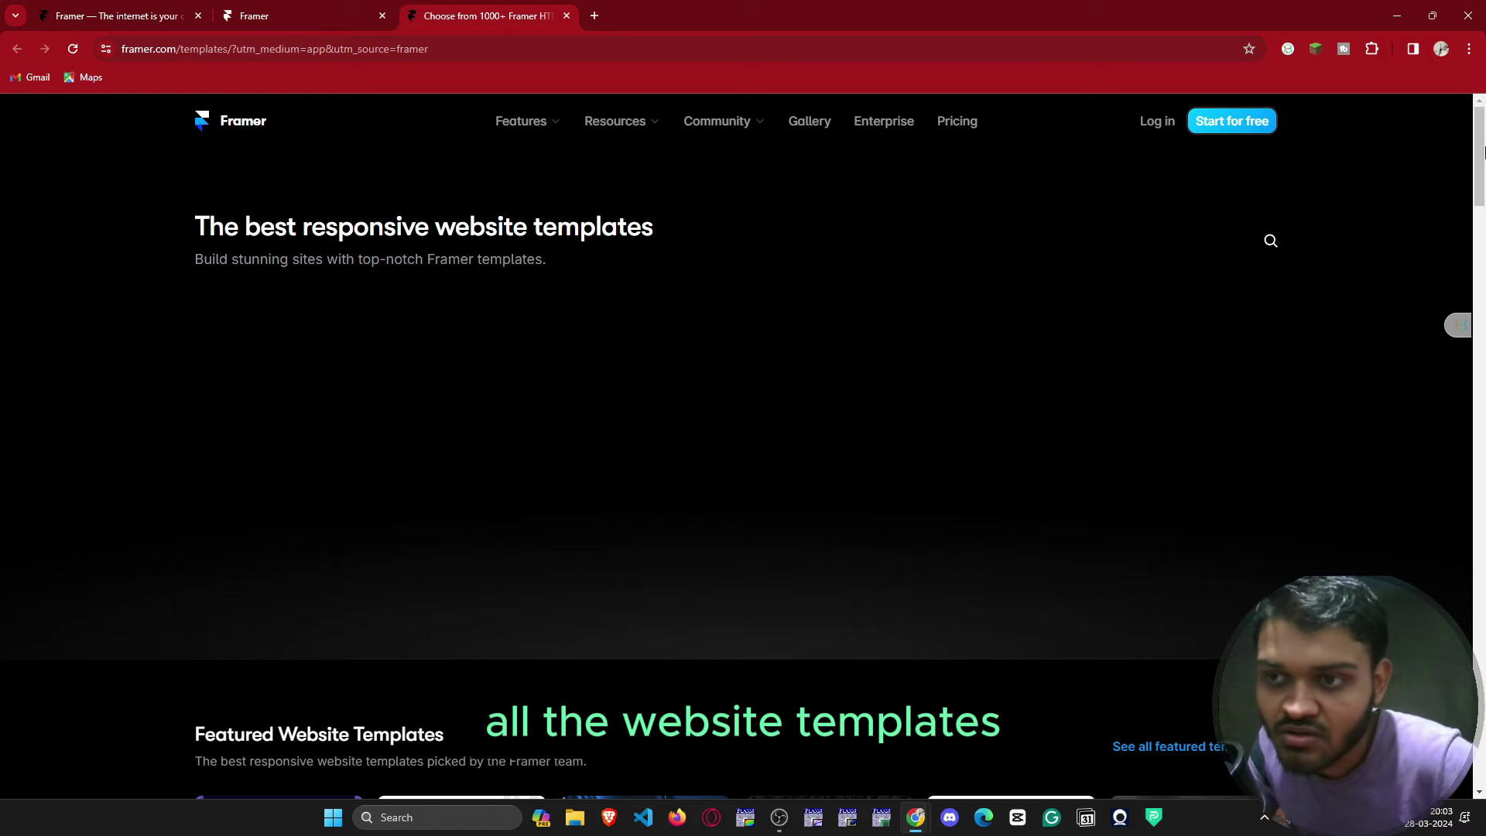
{"action": "left_click_drag", "start_coordinate": [1480, 136], "coordinate": [1479, 209]}
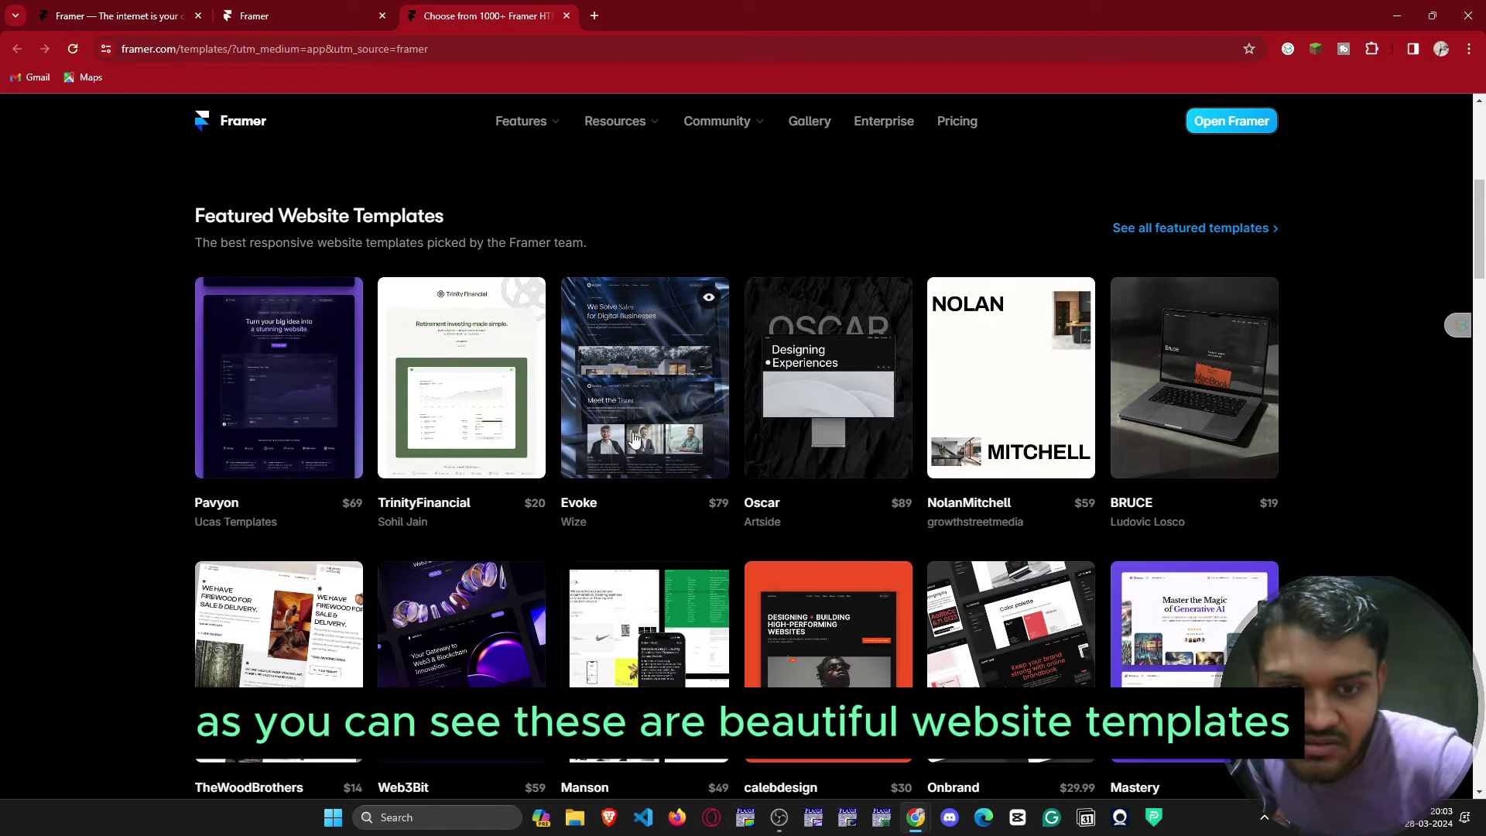
{"action": "left_click", "coordinate": [277, 383]}
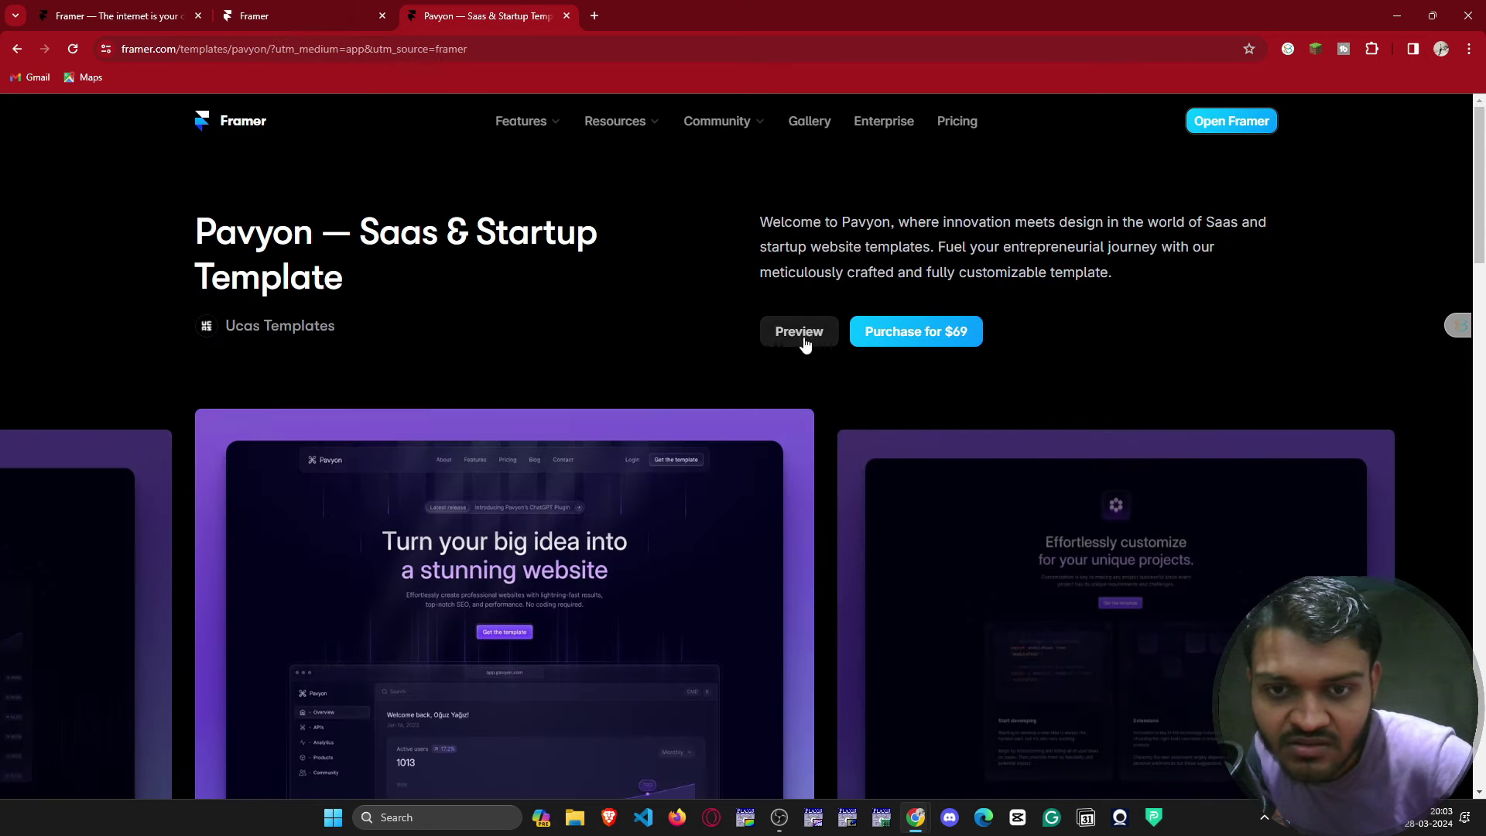
{"action": "left_click", "coordinate": [802, 331]}
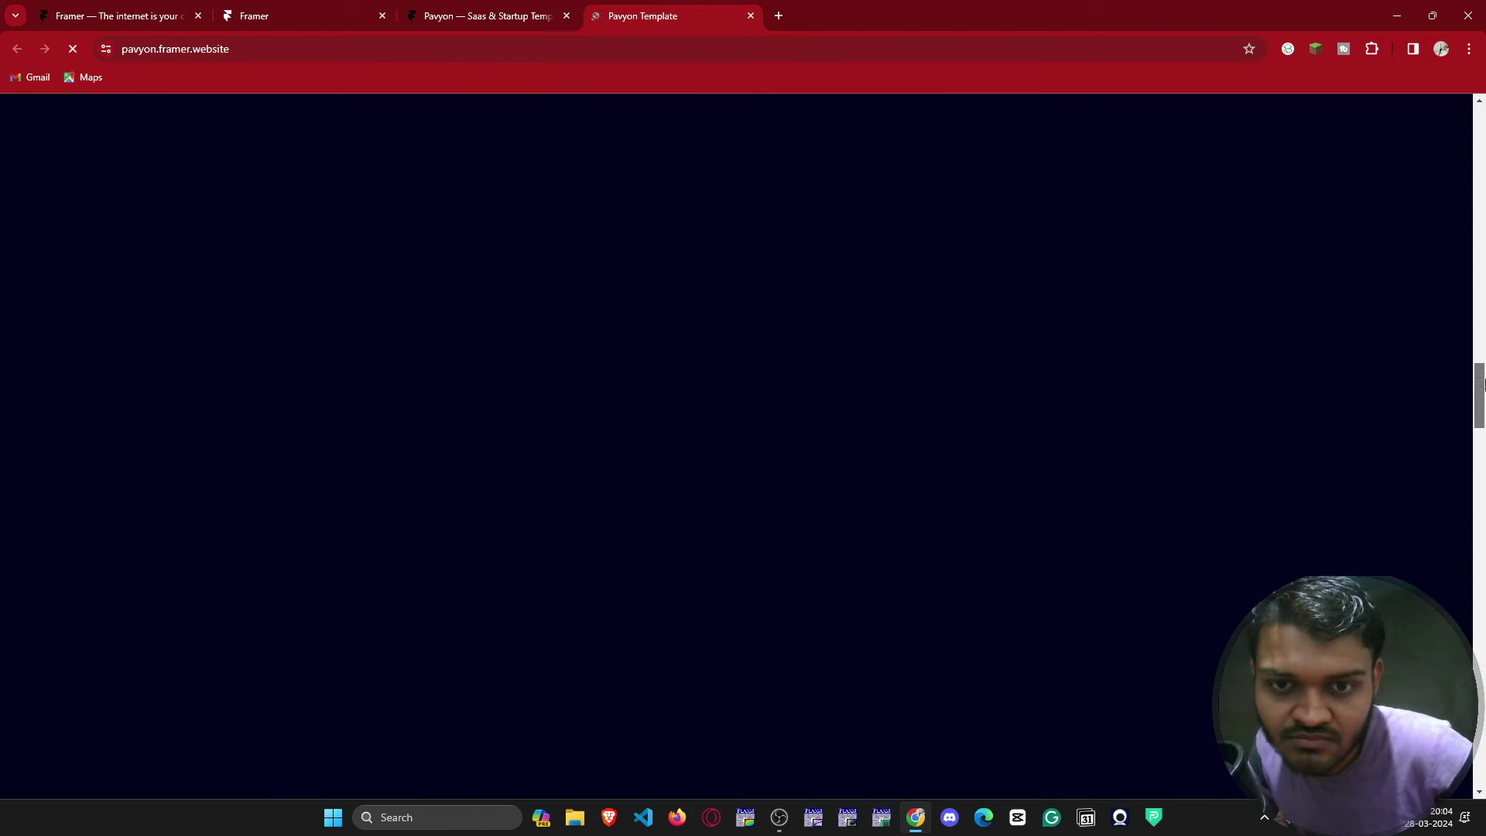
Scroll through the Pavyon preview, then reload it to return to the hero section.
{"action": "left_click_drag", "start_coordinate": [1481, 384], "coordinate": [1474, 133]}
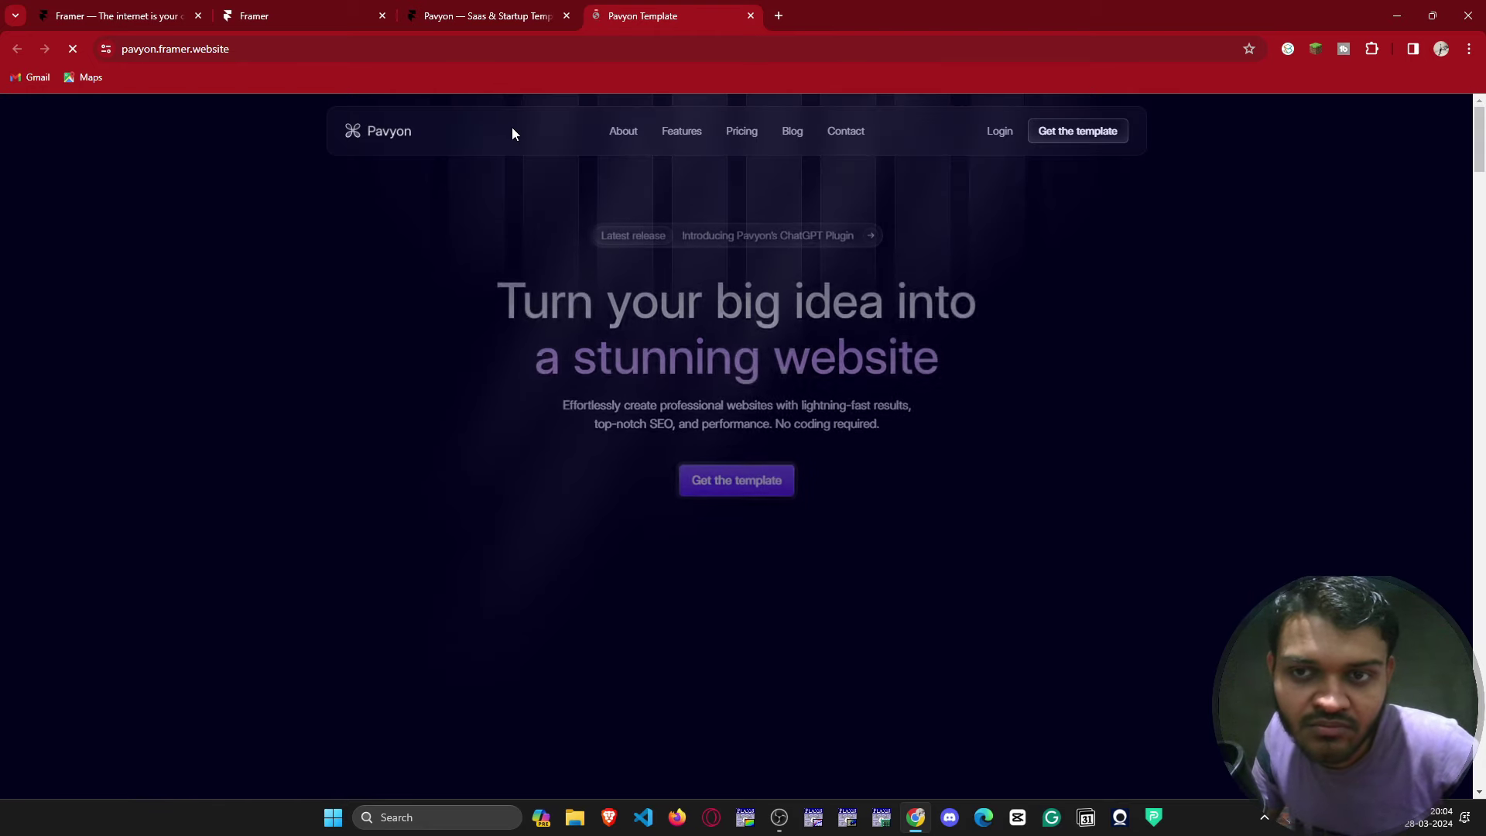
{"action": "mouse_move", "coordinate": [1472, 144]}
{"action": "left_mouse_down"}
{"action": "mouse_move", "coordinate": [1483, 267]}
{"action": "mouse_move", "coordinate": [1482, 147]}
{"action": "left_mouse_up"}
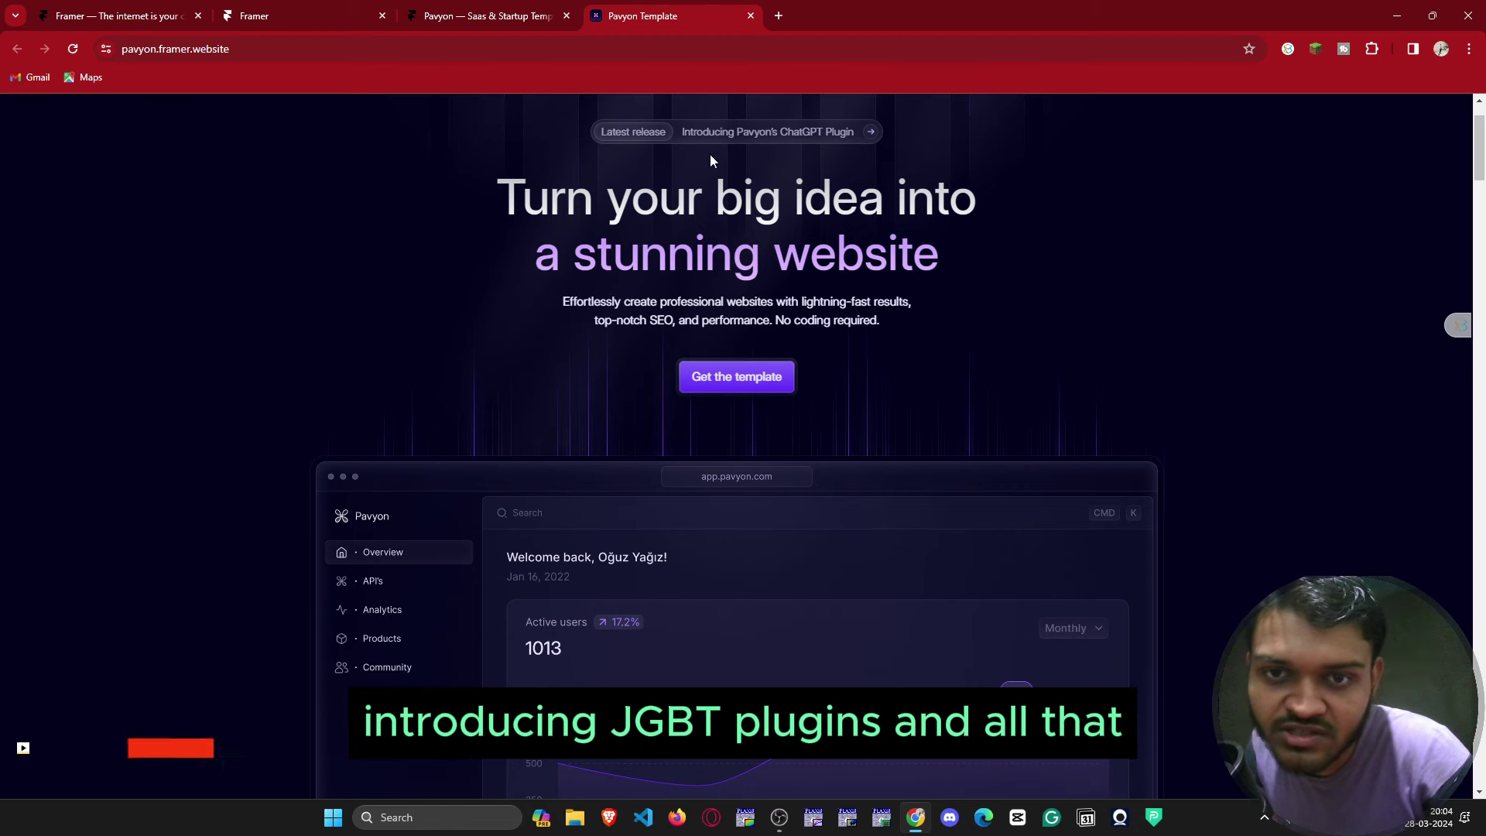
{"action": "left_click_drag", "start_coordinate": [1482, 148], "coordinate": [1483, 577]}
{"action": "key", "text": "F5"}
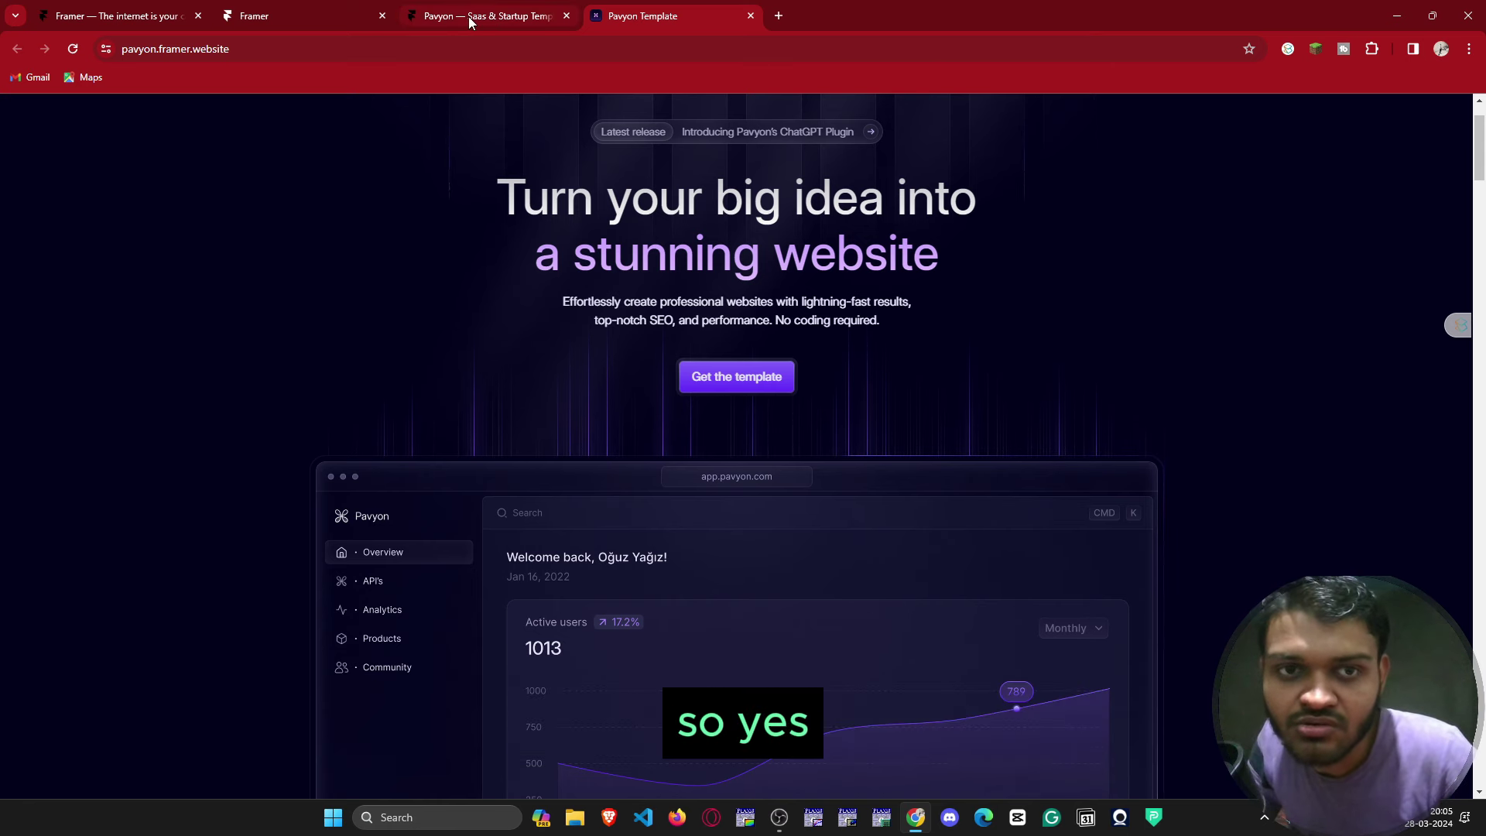
Close the Pavyon and calebdesign previews and open the My page project in the editor.
{"action": "left_click", "coordinate": [751, 16]}
{"action": "left_click_drag", "start_coordinate": [1481, 185], "coordinate": [1483, 557]}
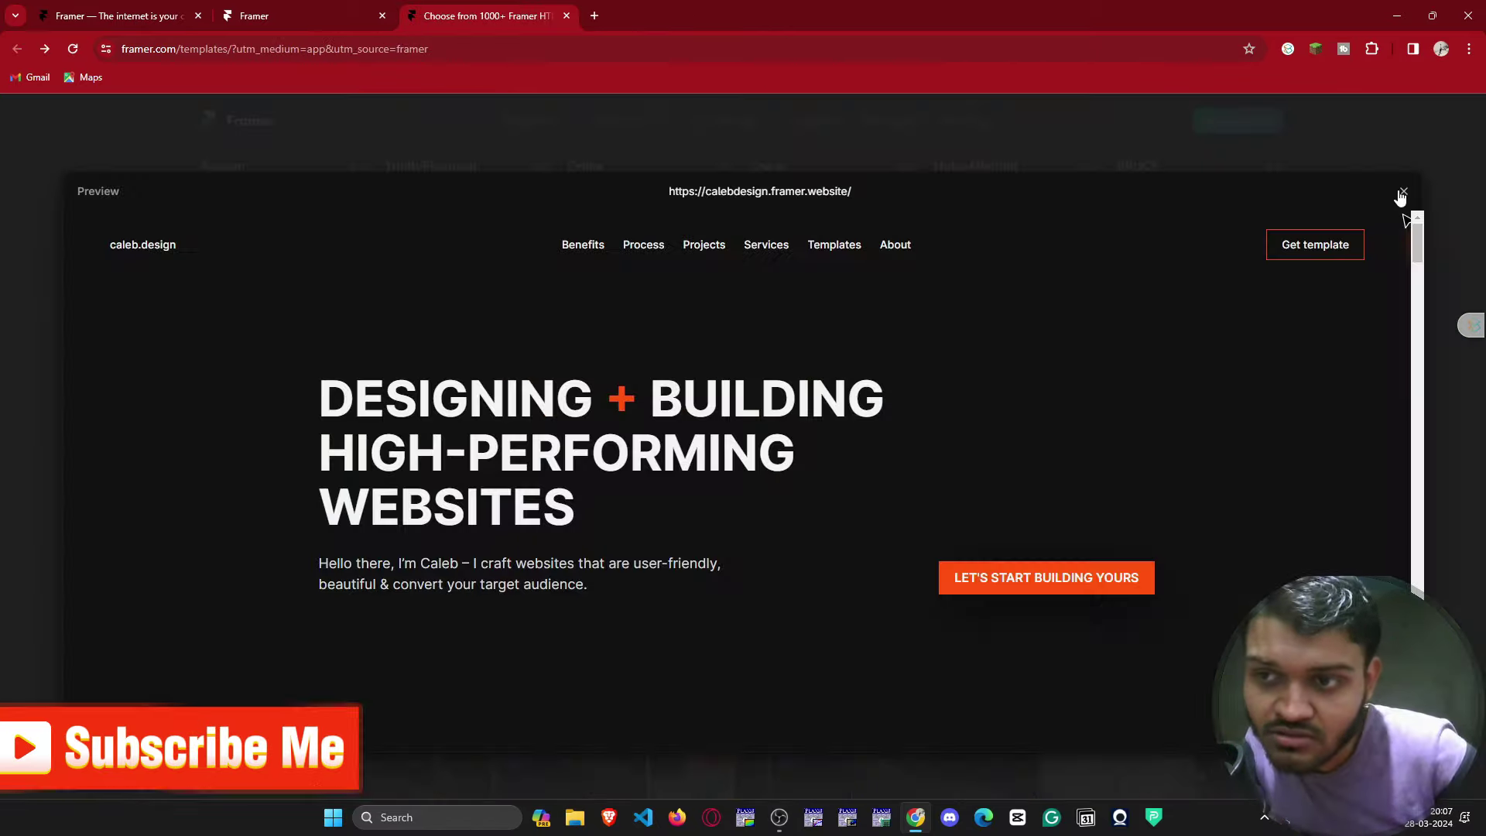
{"action": "left_click", "coordinate": [1402, 194]}
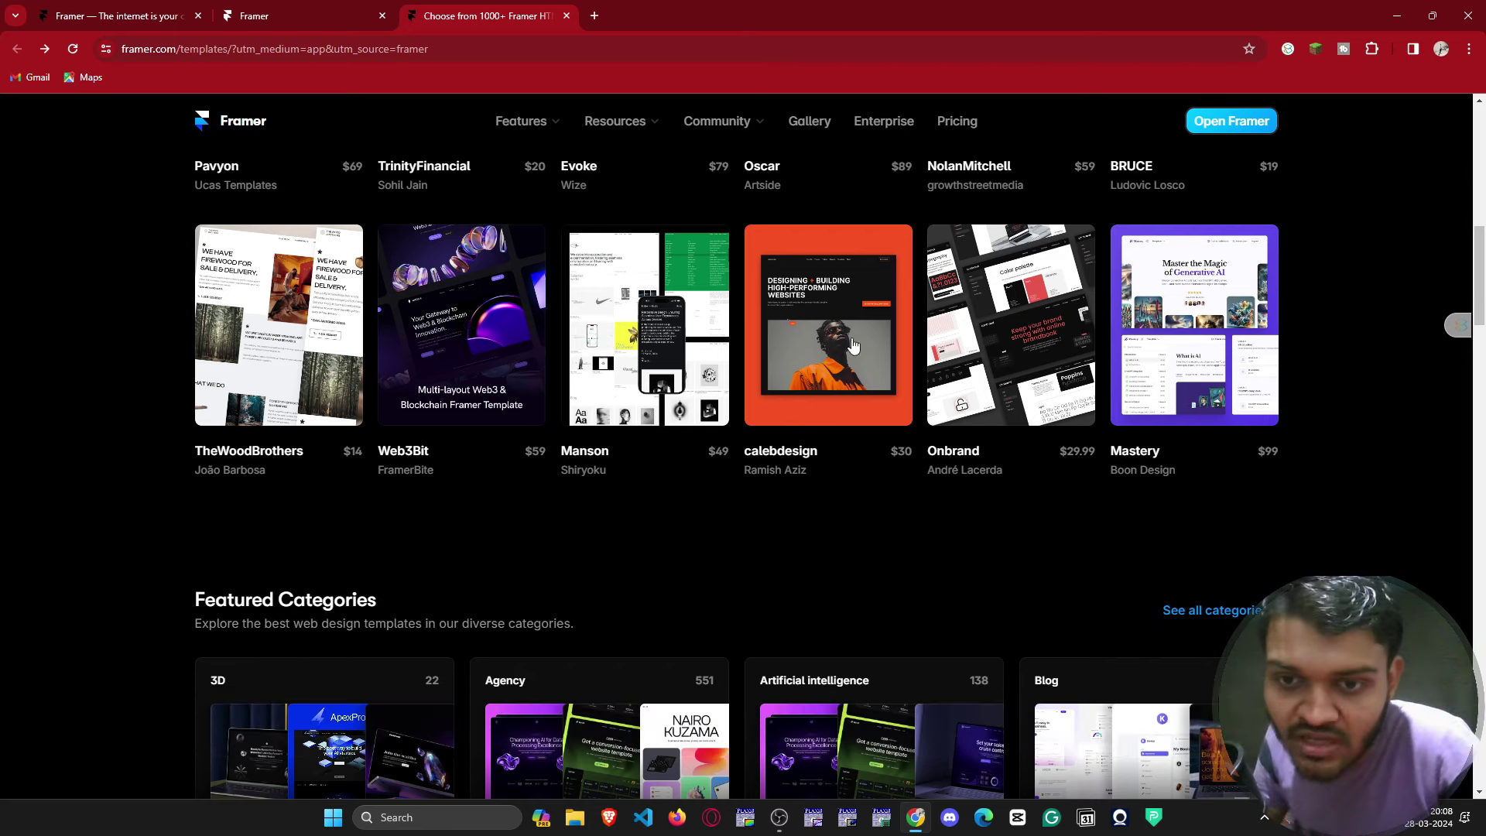
{"action": "left_click_drag", "start_coordinate": [1483, 290], "coordinate": [1485, 523]}
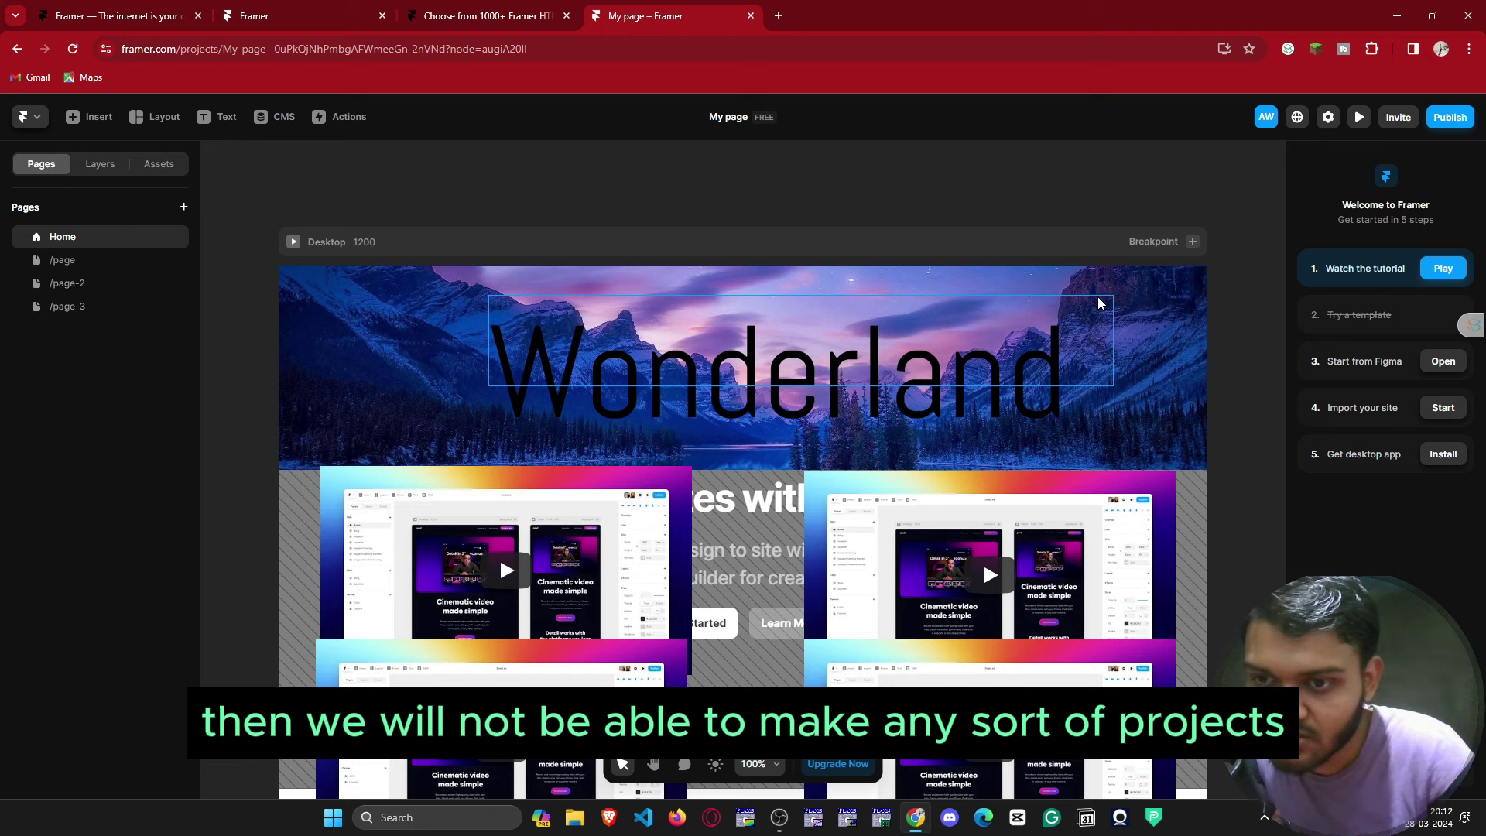
Browse the main menu's File, Layout, View and Tool submenus.
{"action": "left_click", "coordinate": [37, 124]}
{"action": "mouse_move", "coordinate": [91, 324]}
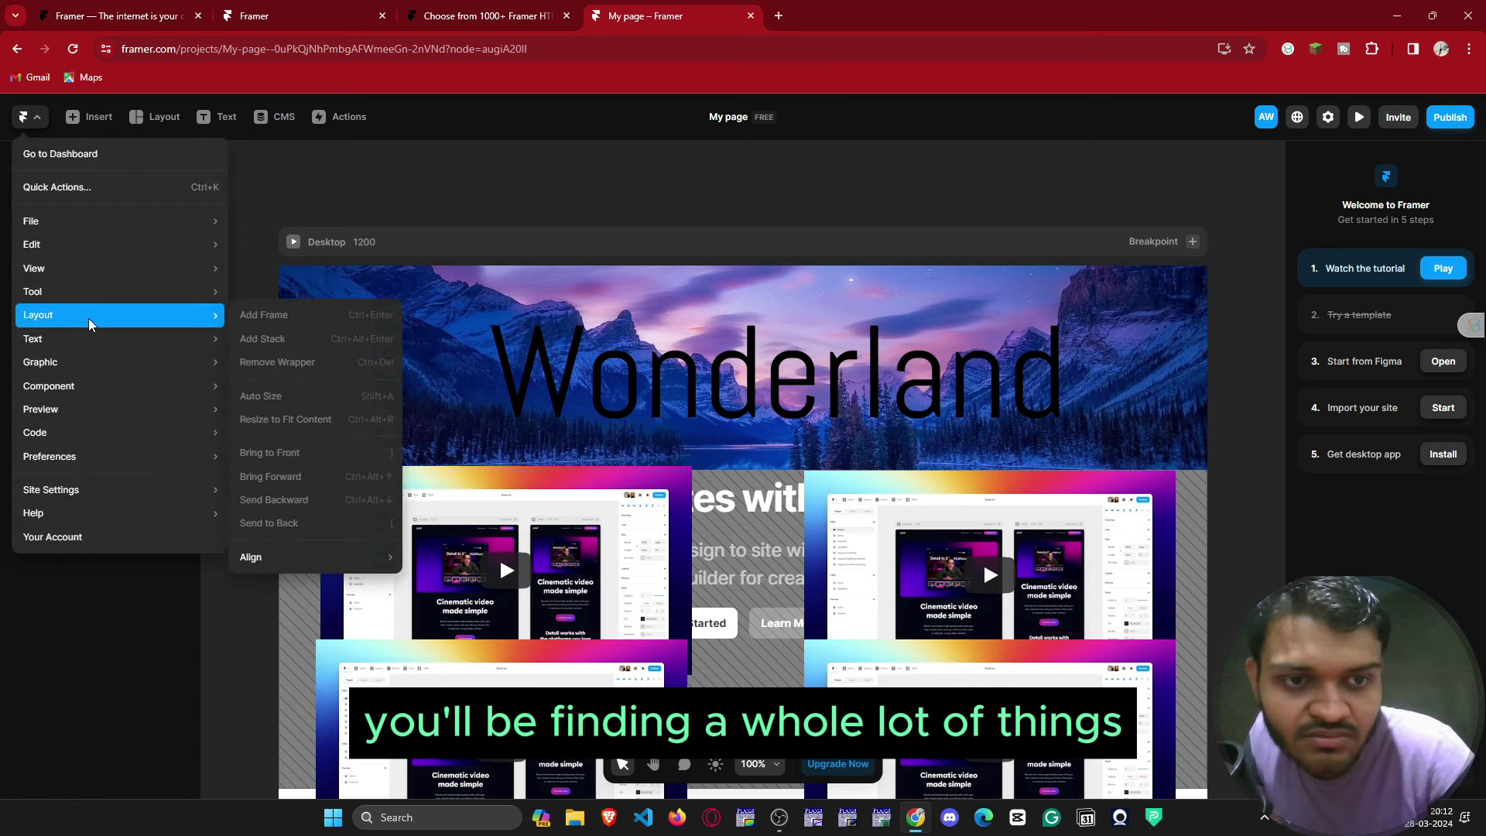
{"action": "mouse_move", "coordinate": [46, 224]}
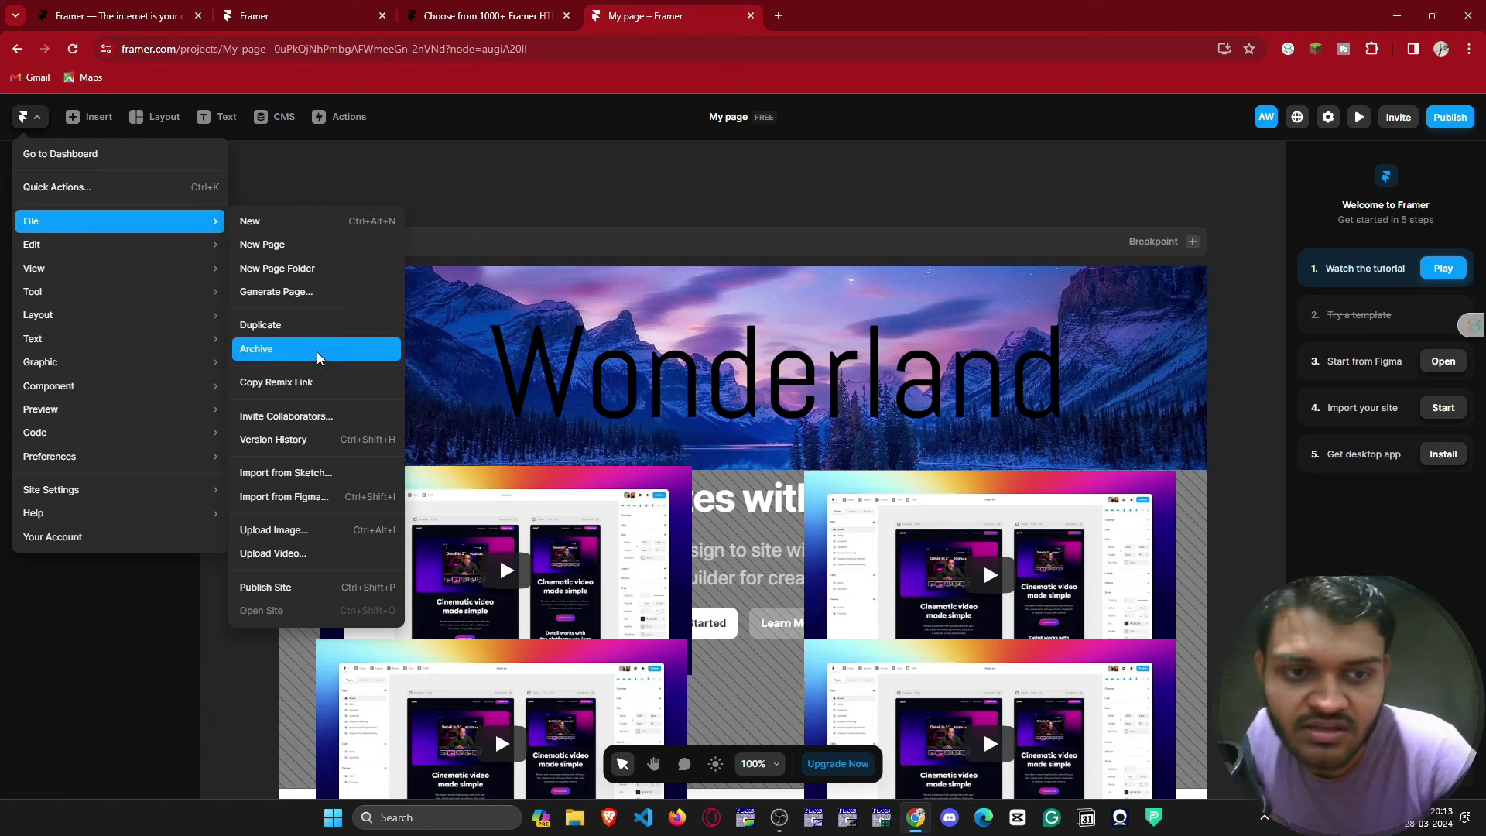
{"action": "mouse_move", "coordinate": [65, 265]}
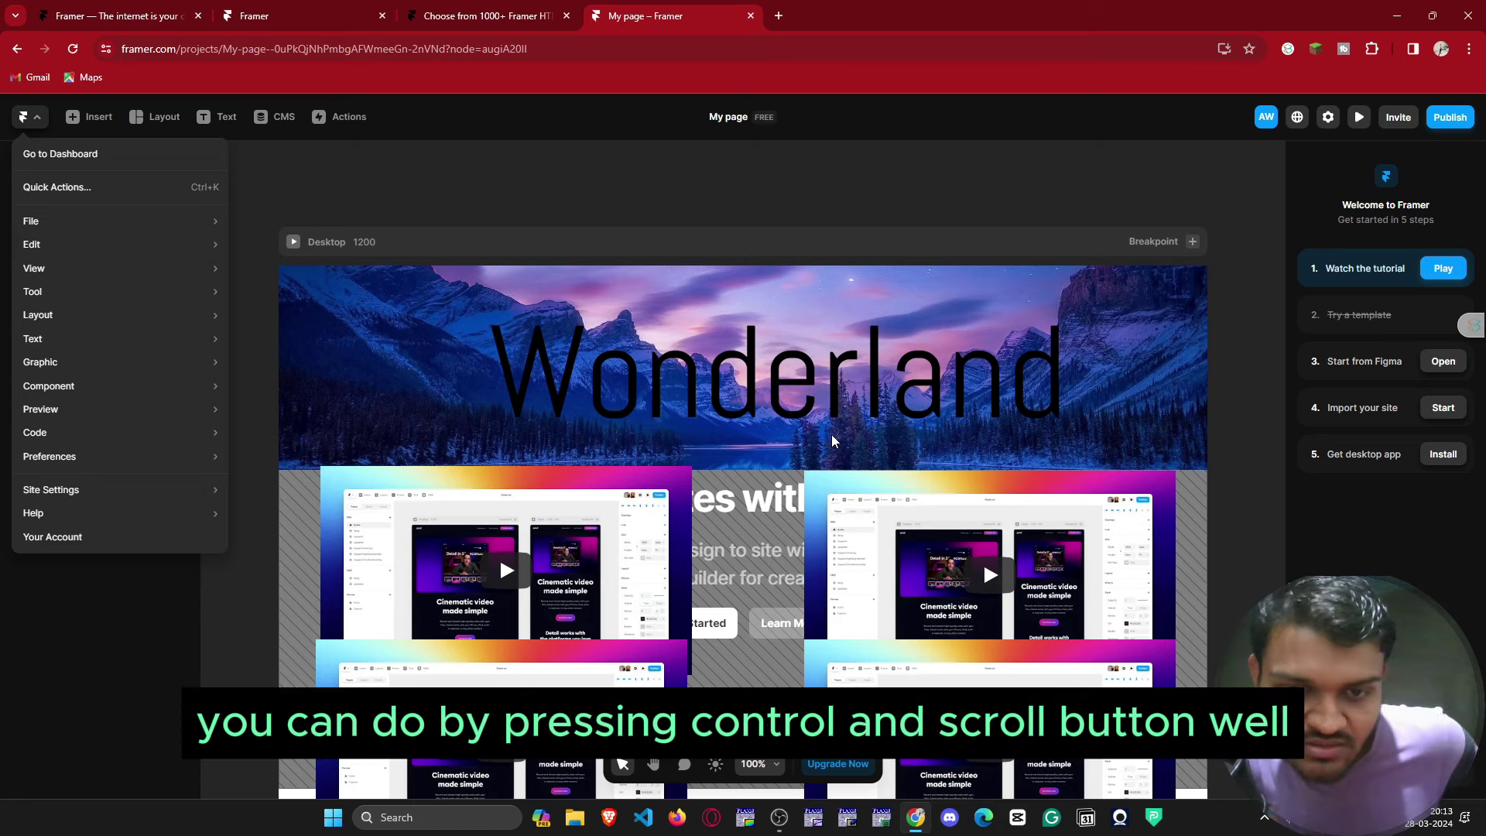
{"action": "scroll", "coordinate": [833, 425], "scroll_direction": "up", "scroll_amount": 1, "text": "ctrl"}
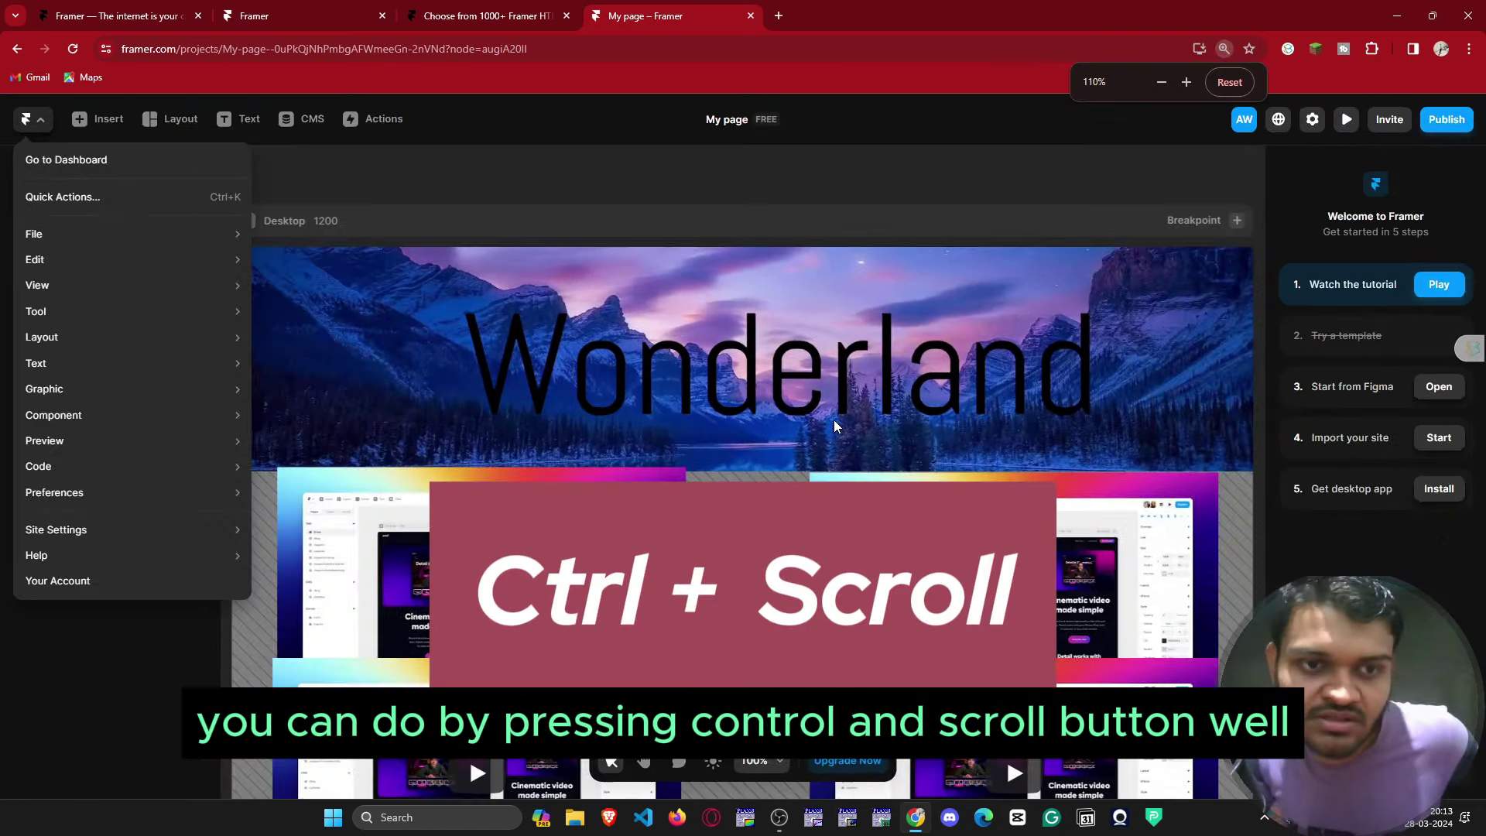
{"action": "scroll", "coordinate": [834, 420], "scroll_direction": "down", "scroll_amount": 1, "text": "ctrl"}
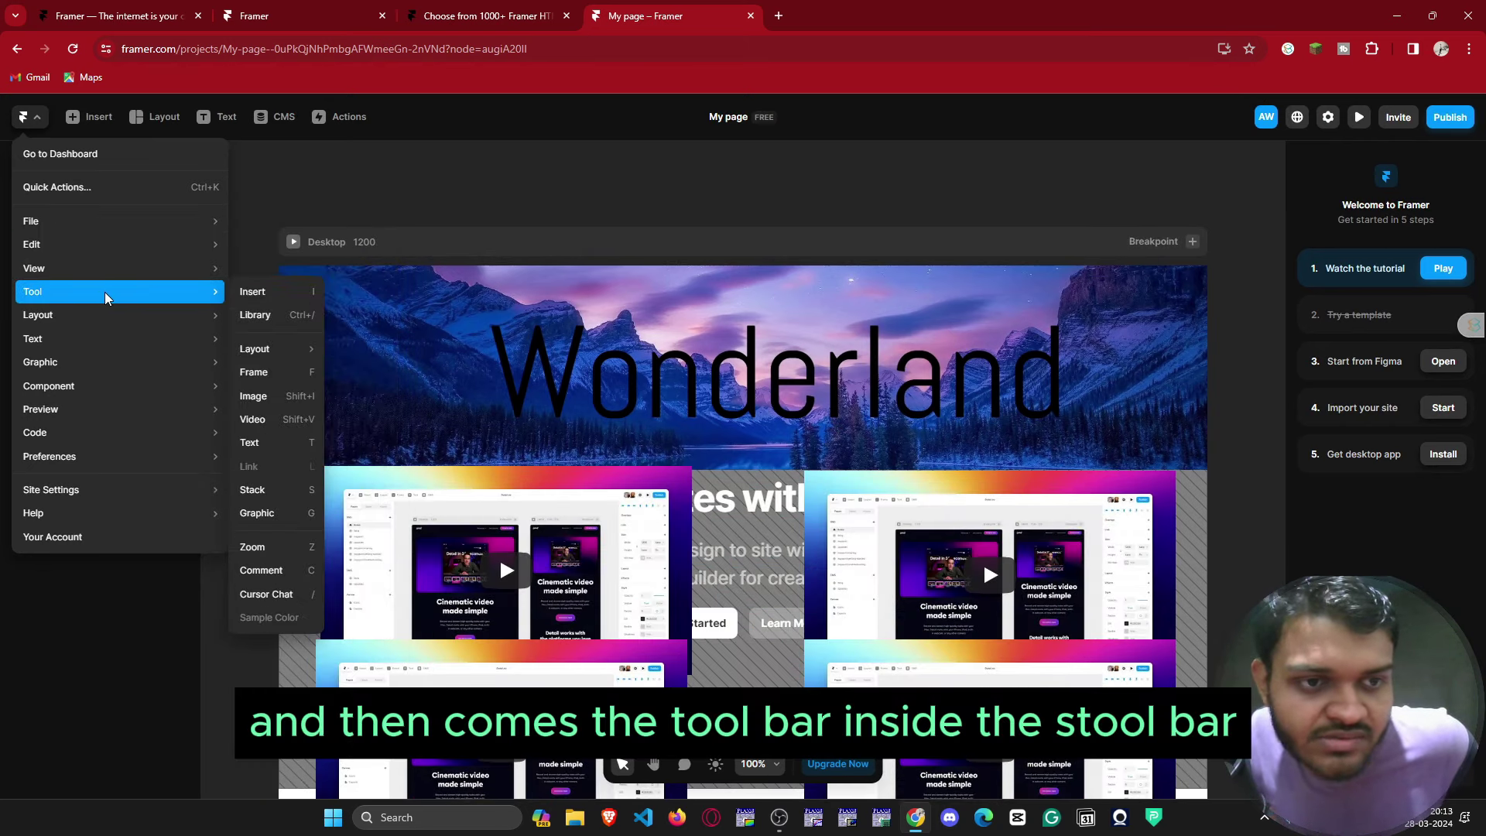
Glance at the Insert panel, then look through the editor's main menu items.
{"action": "left_click", "coordinate": [267, 291]}
{"action": "mouse_move", "coordinate": [83, 487]}
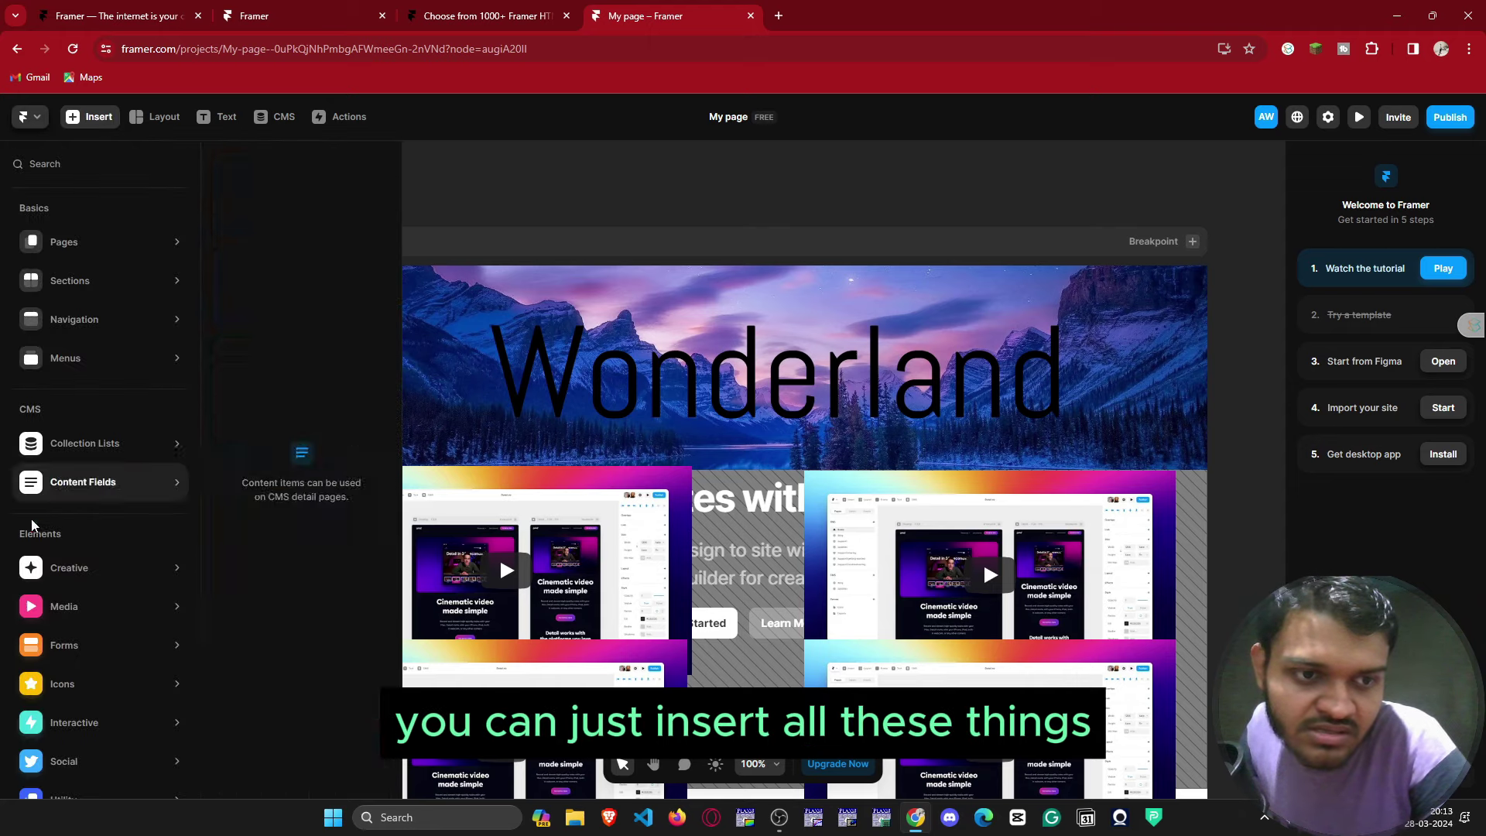
{"action": "left_click", "coordinate": [30, 116]}
{"action": "mouse_move", "coordinate": [182, 324]}
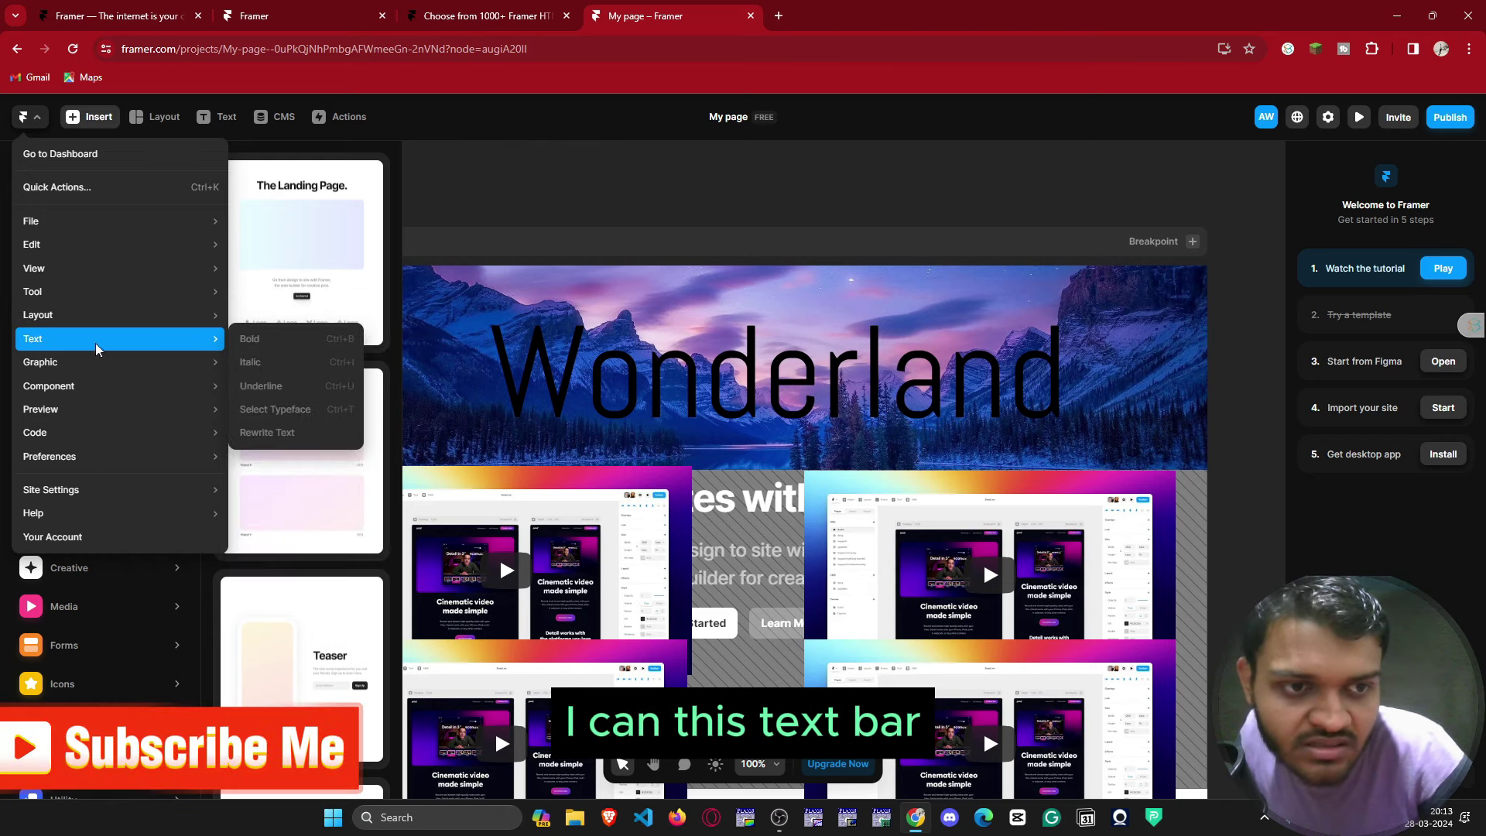
{"action": "left_click", "coordinate": [223, 122]}
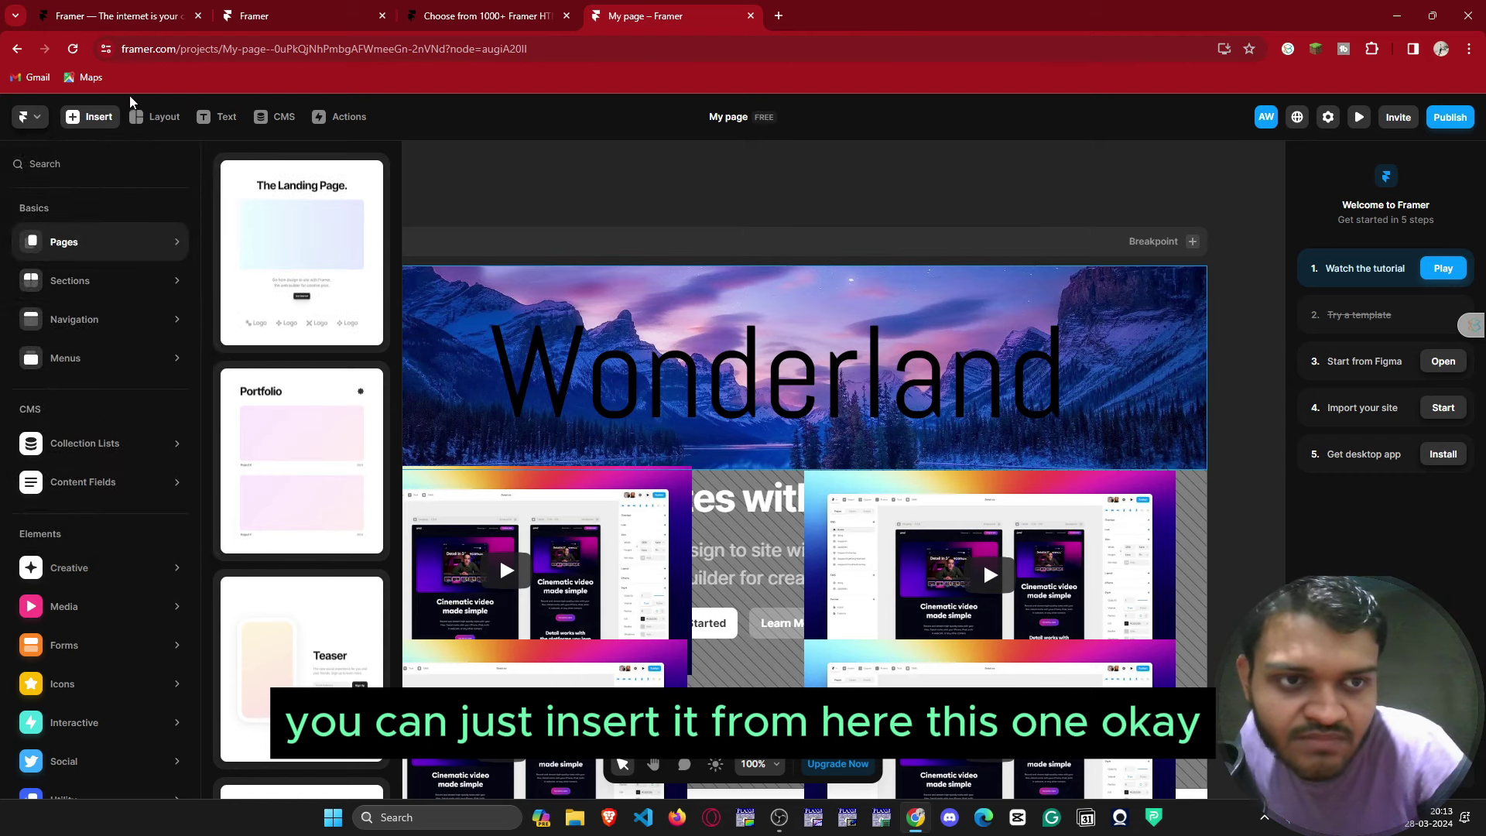
{"action": "left_click", "coordinate": [29, 117]}
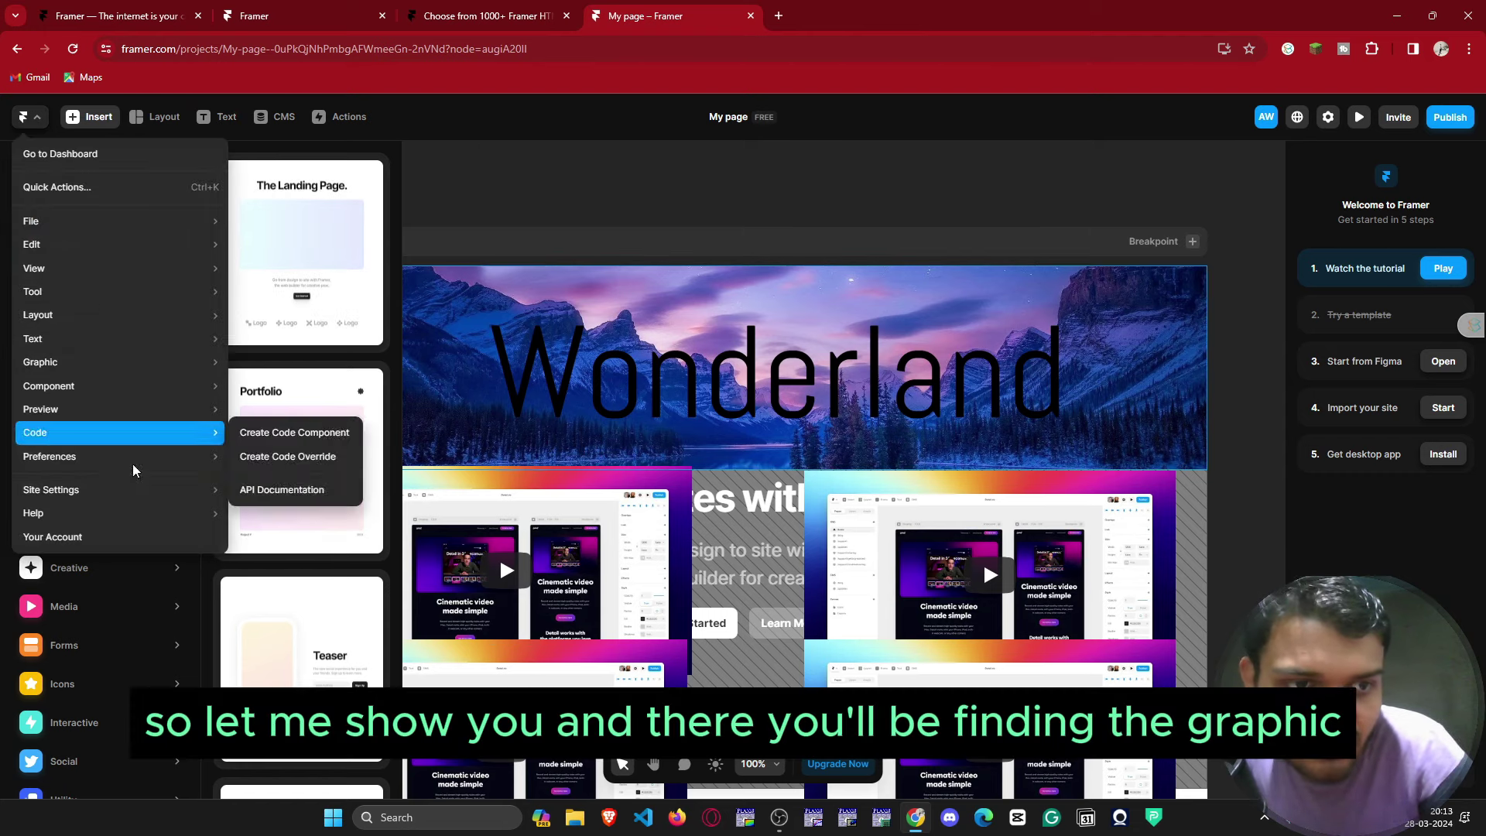
{"action": "mouse_move", "coordinate": [41, 364]}
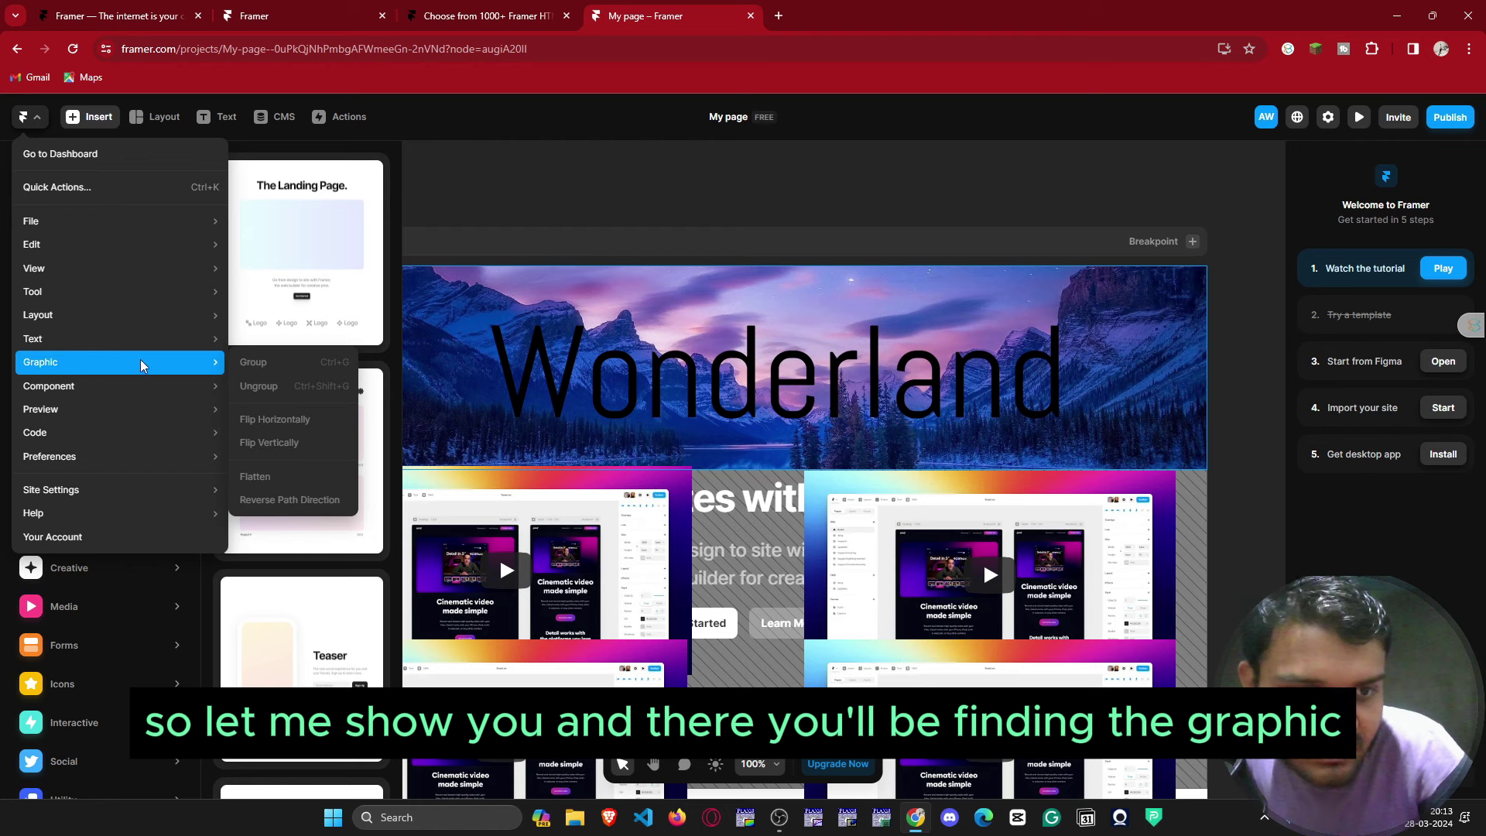
{"action": "mouse_move", "coordinate": [50, 391]}
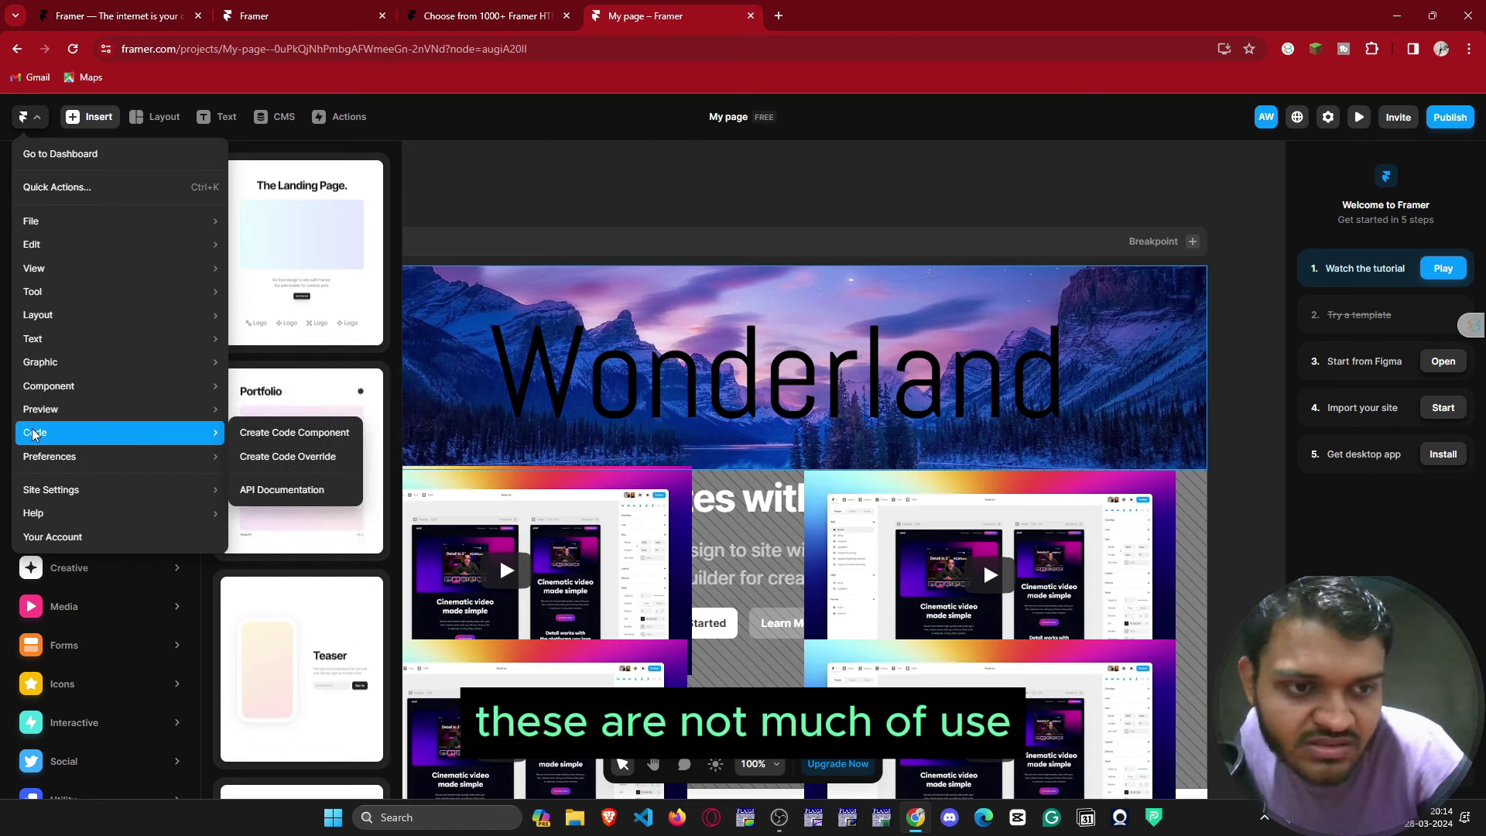
{"action": "mouse_move", "coordinate": [67, 499]}
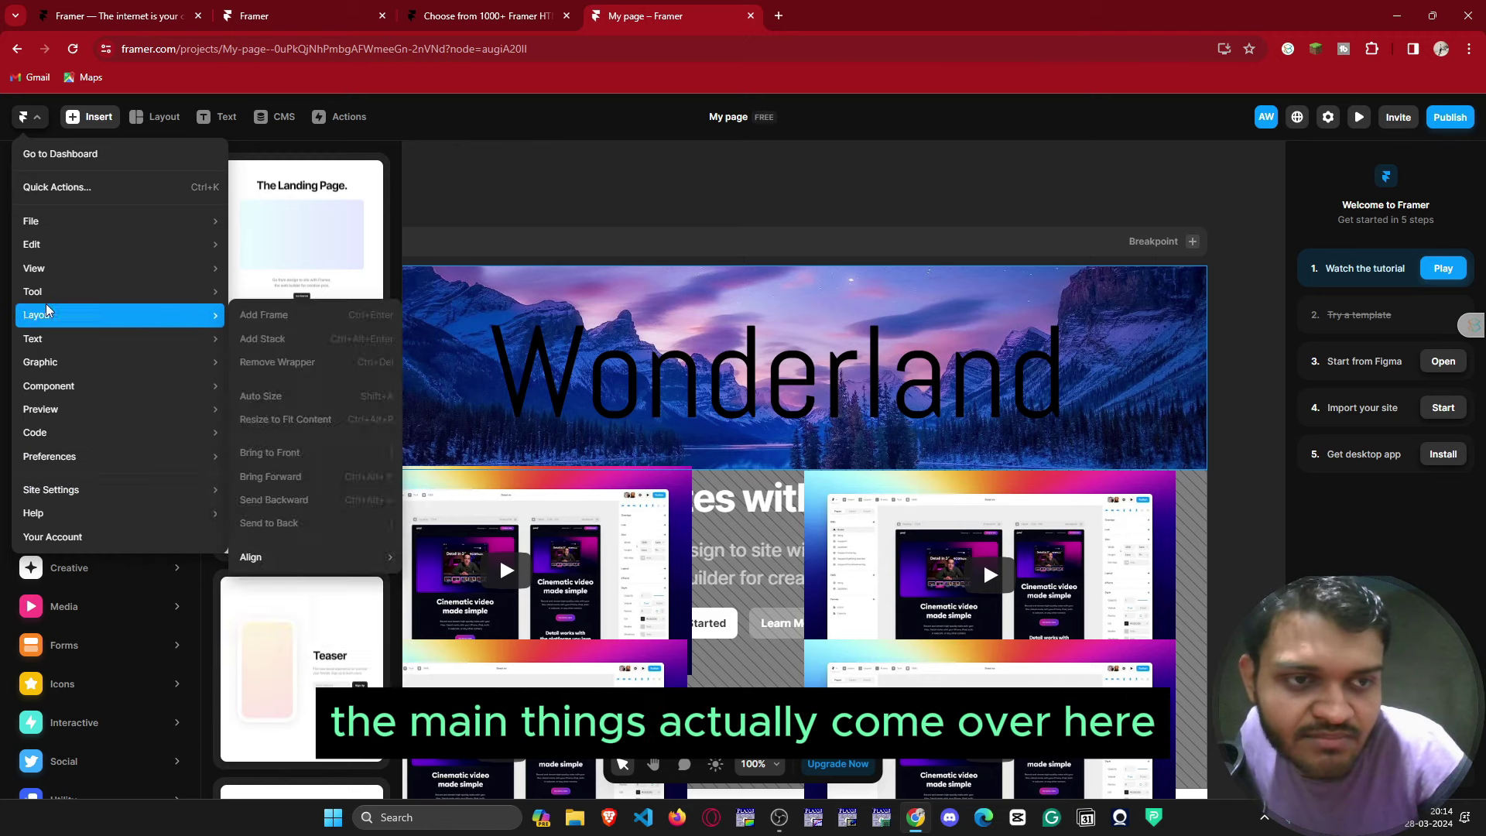
{"action": "left_click", "coordinate": [143, 117]}
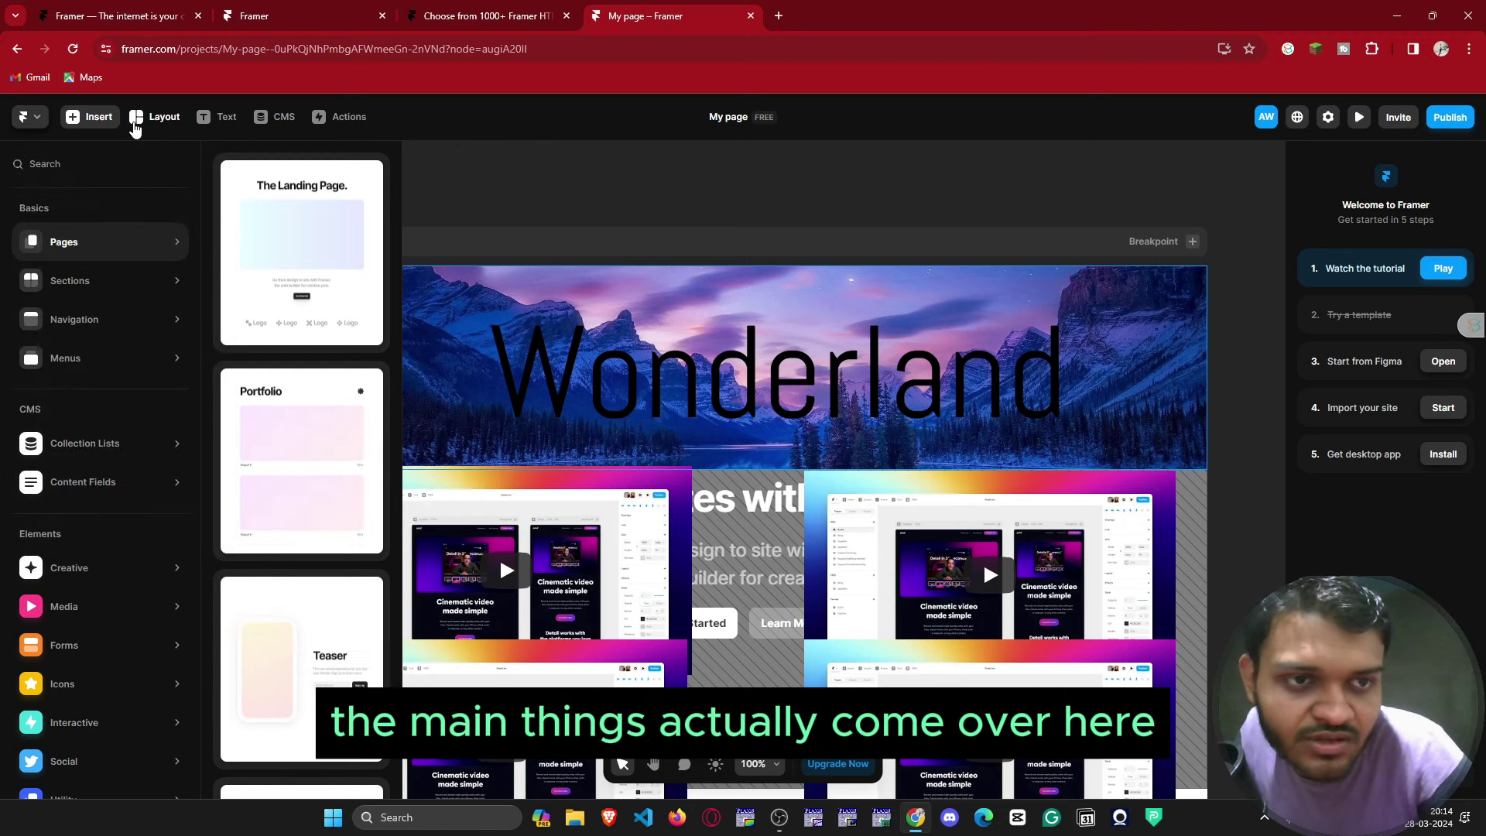
Browse the layout elements' navigation bar and CMS collection list options.
{"action": "left_click", "coordinate": [142, 118]}
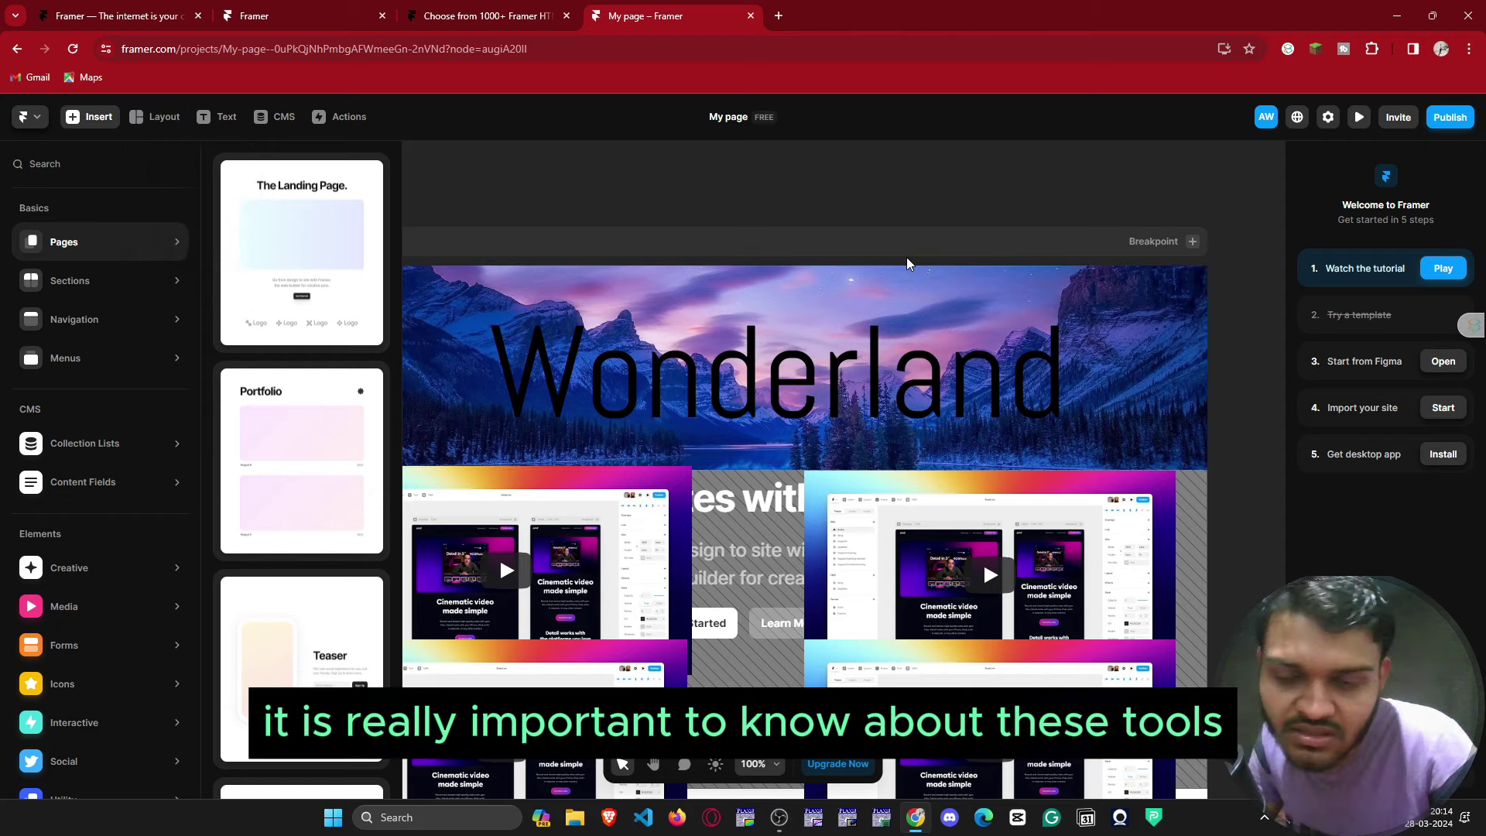
{"action": "left_click", "coordinate": [75, 319]}
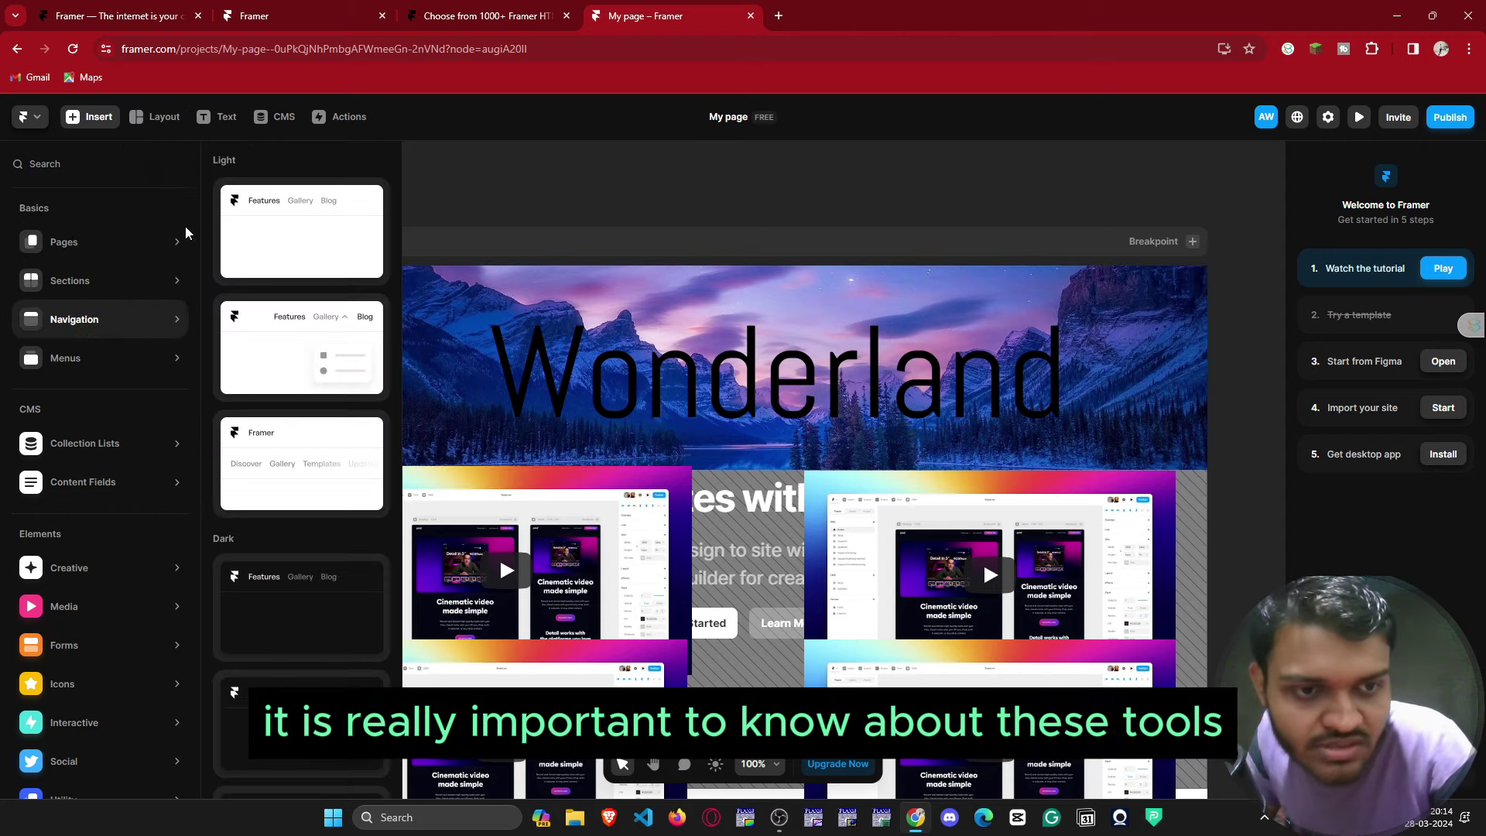
{"action": "left_click", "coordinate": [180, 455]}
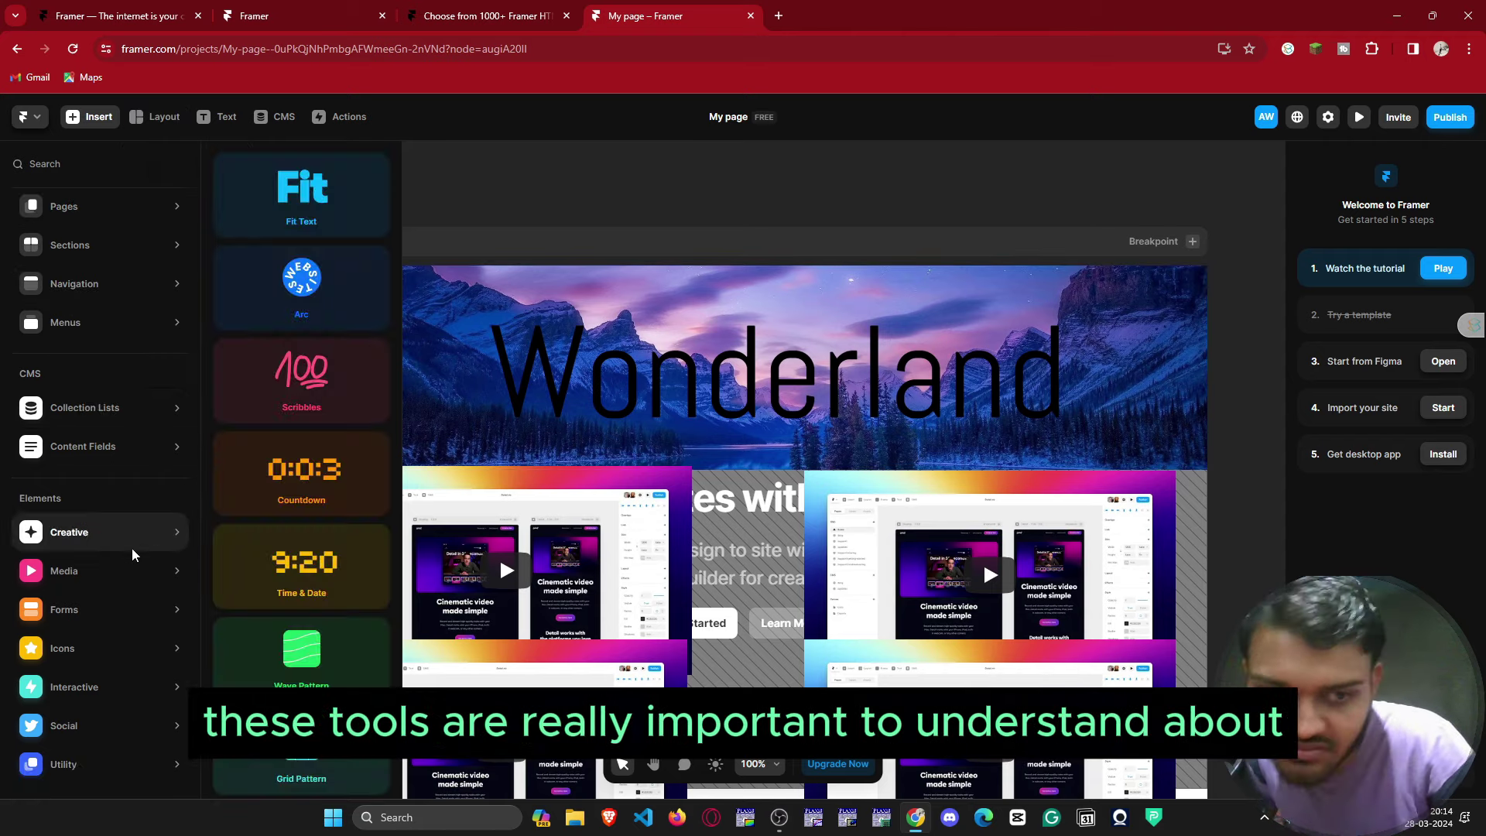
{"action": "mouse_move", "coordinate": [136, 551]}
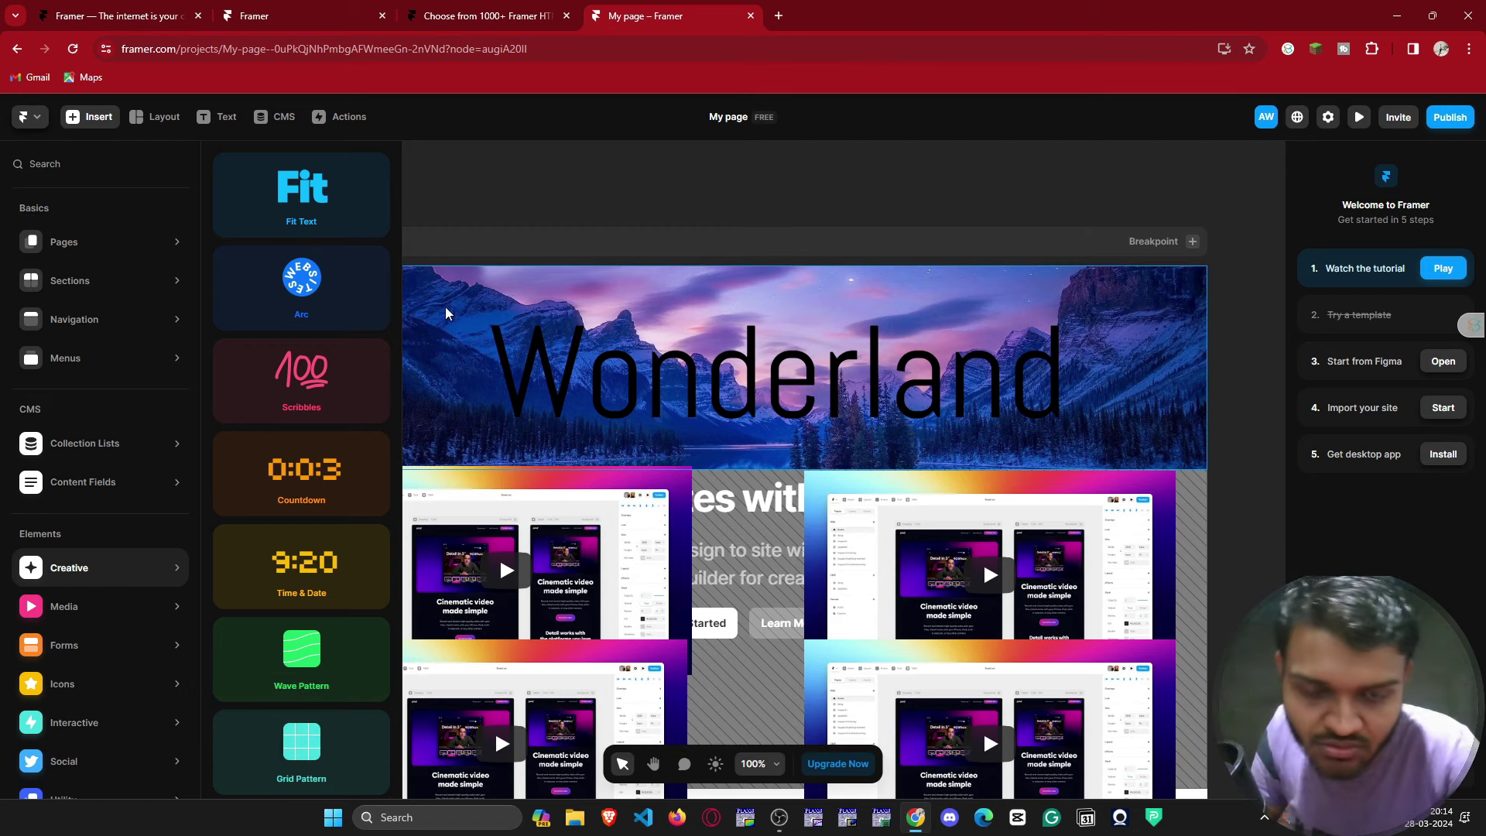
{"action": "key", "text": "Escape"}
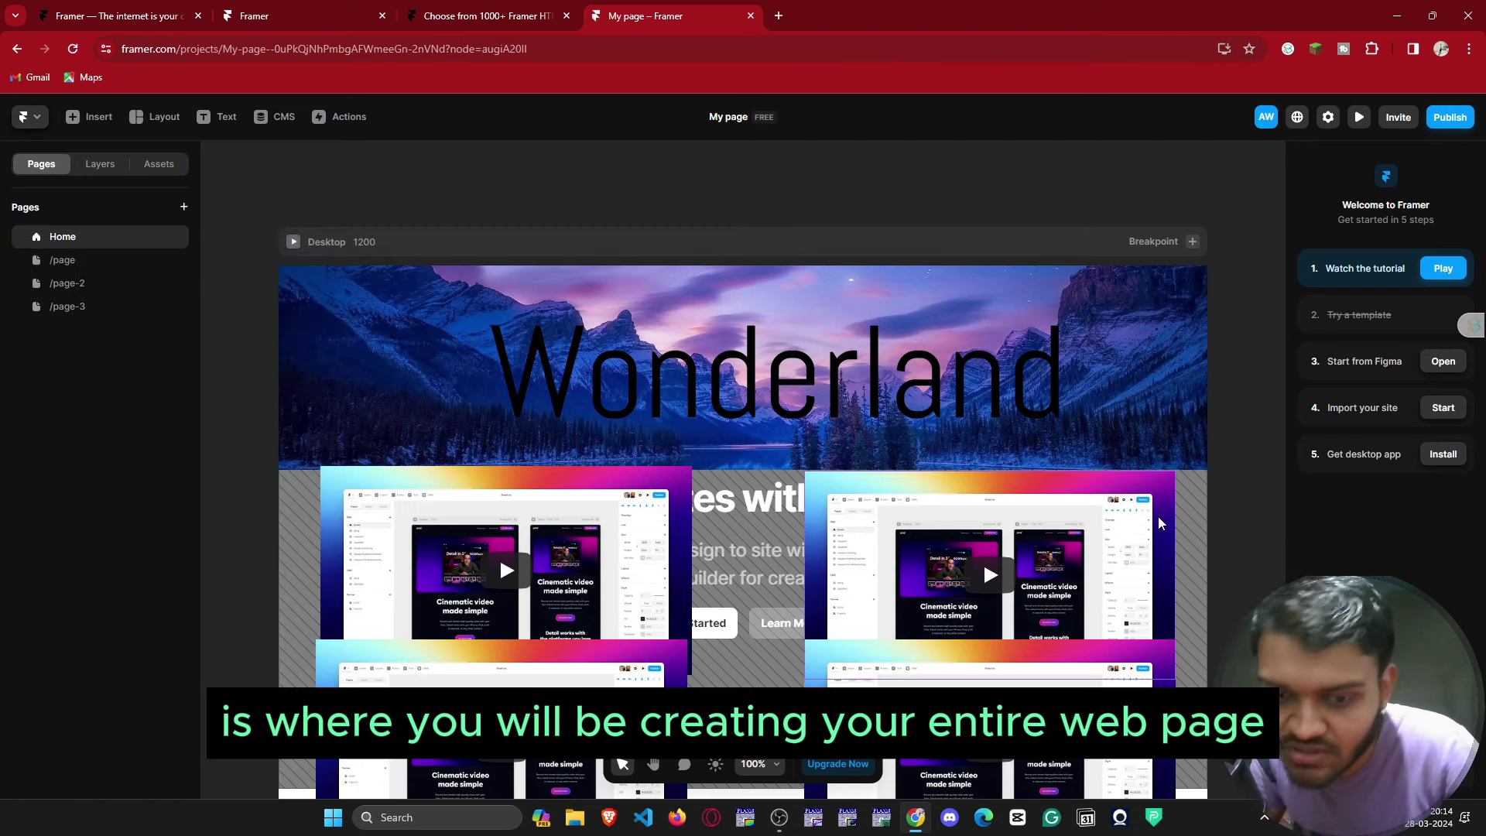
Add The Landing Page template from the Pages templates as a new page.
{"action": "left_click", "coordinate": [30, 118]}
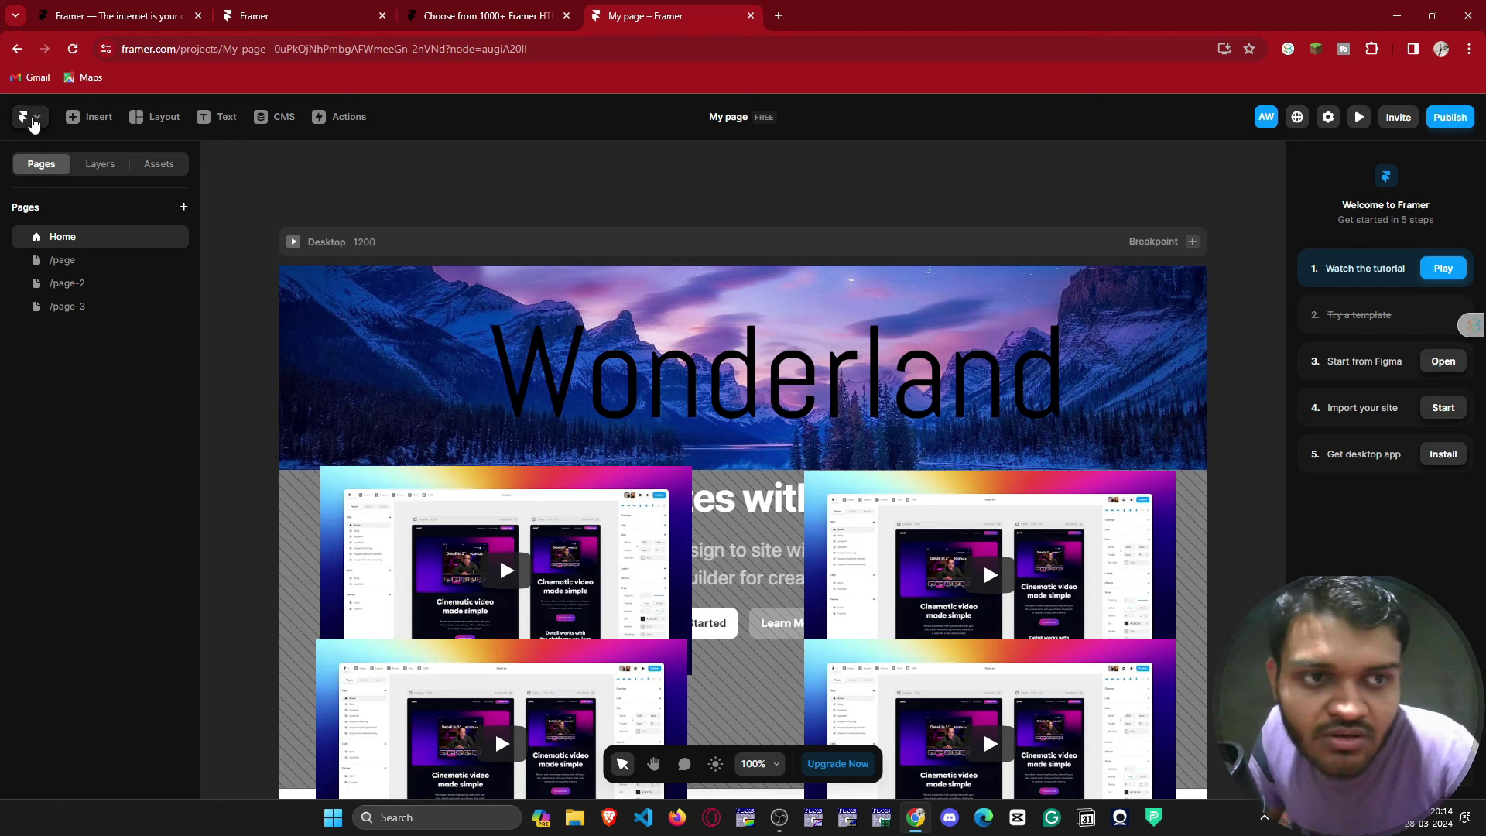
{"action": "left_click", "coordinate": [85, 118]}
{"action": "left_click", "coordinate": [101, 123]}
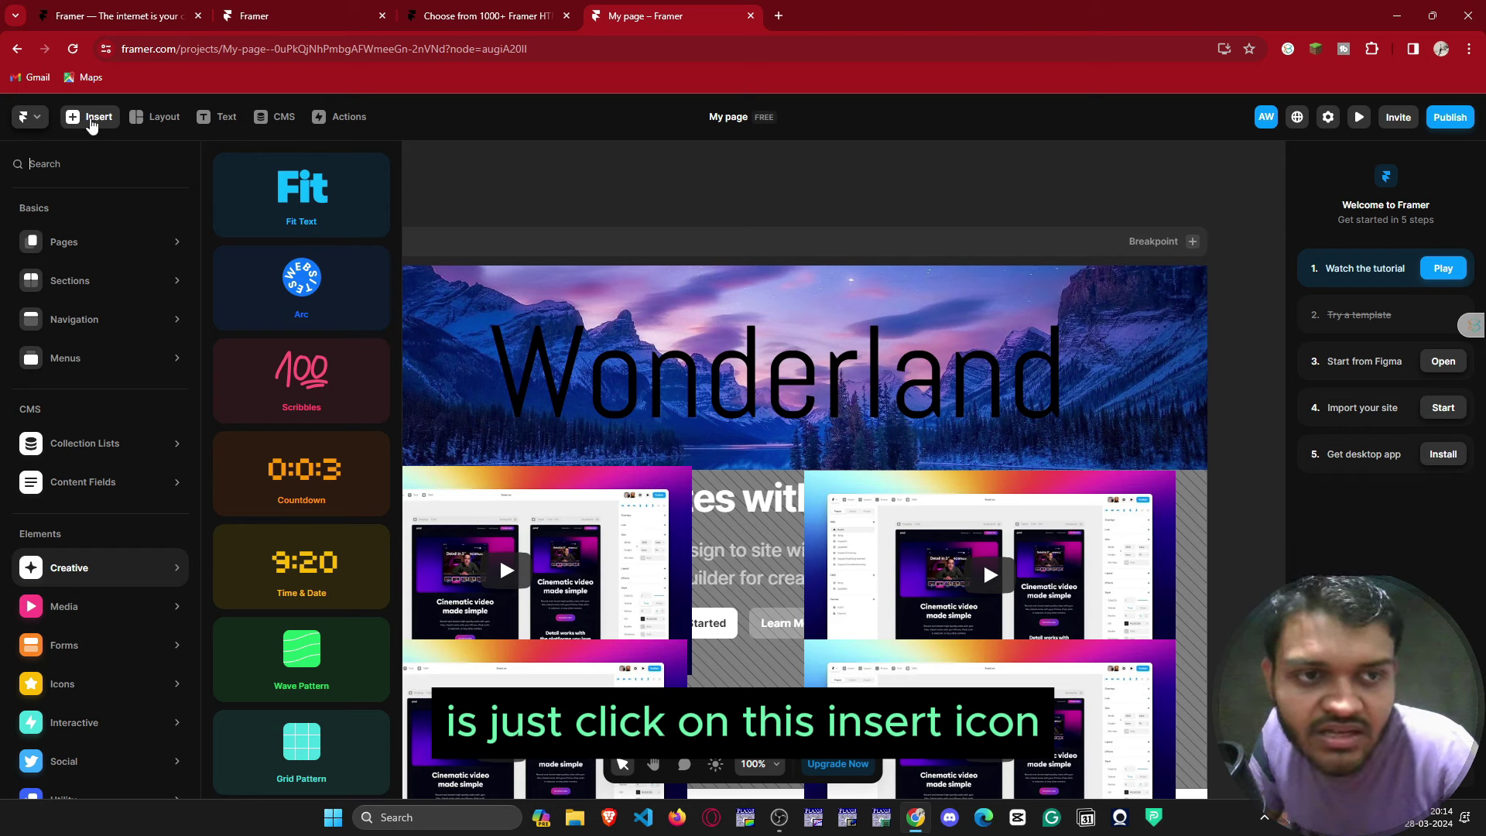
{"action": "mouse_move", "coordinate": [99, 282]}
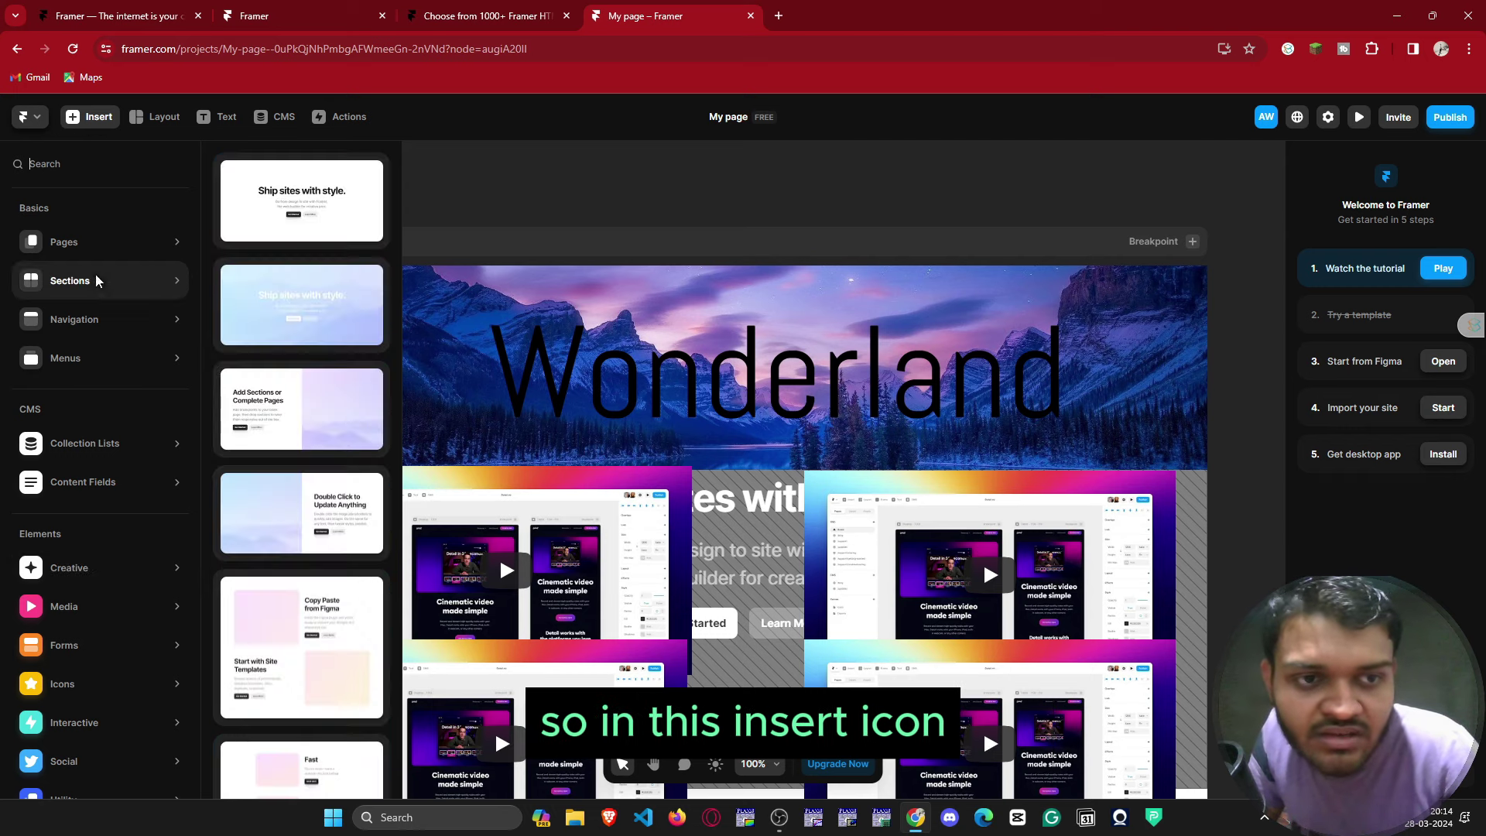
{"action": "mouse_move", "coordinate": [168, 241]}
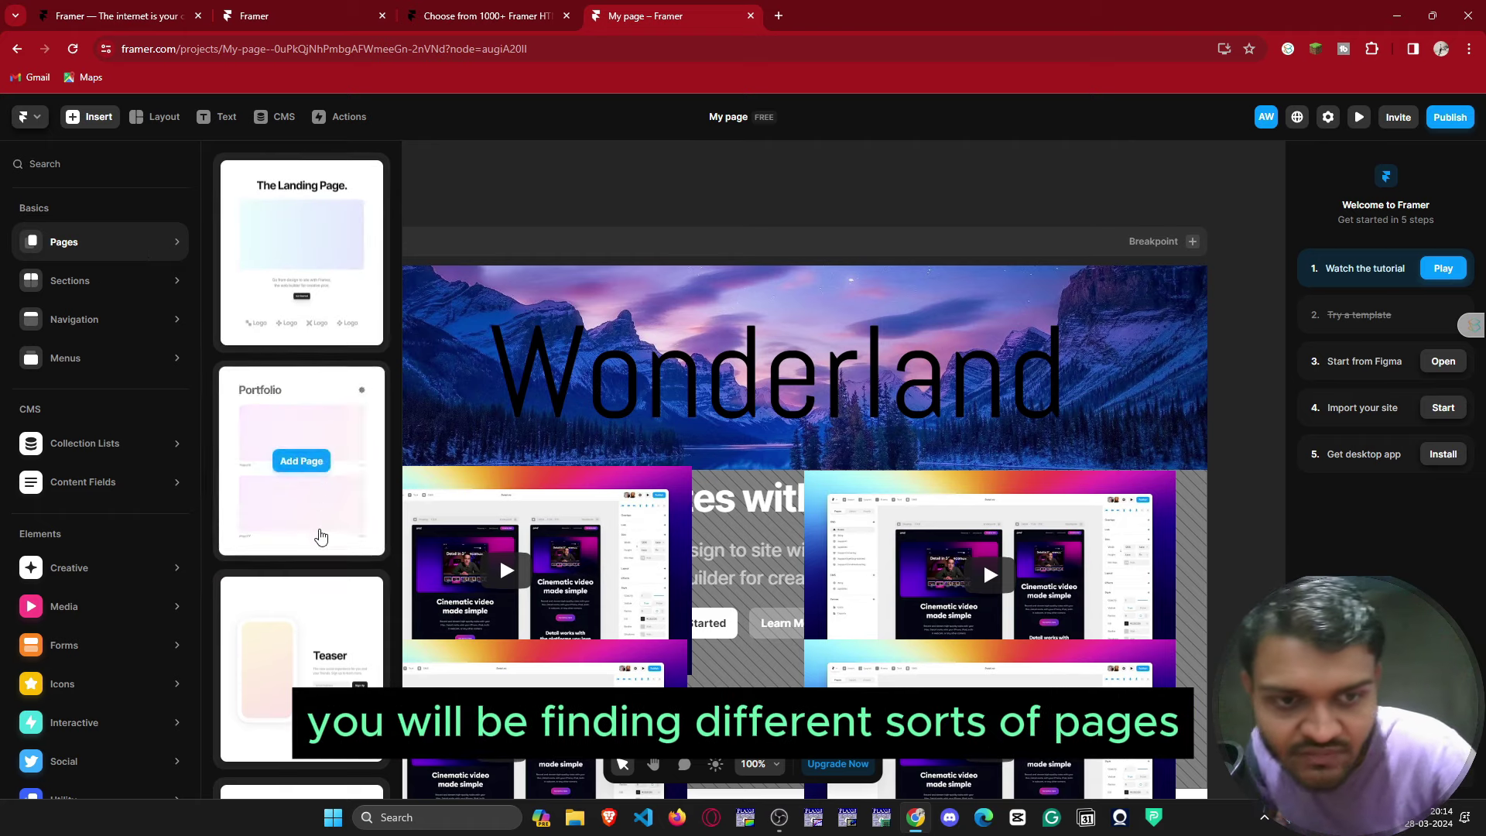
{"action": "mouse_move", "coordinate": [285, 285]}
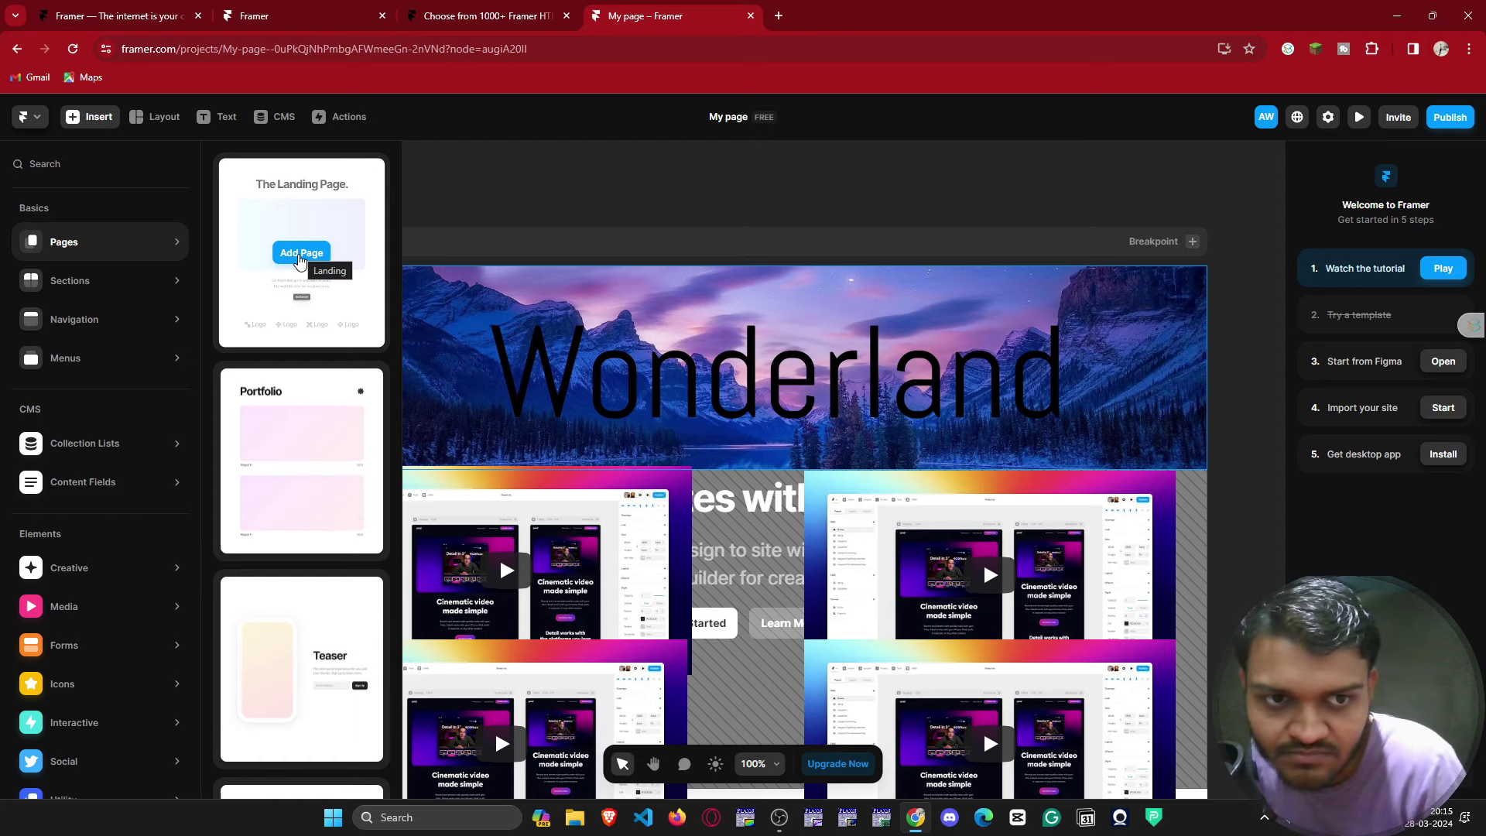
{"action": "left_click", "coordinate": [300, 255]}
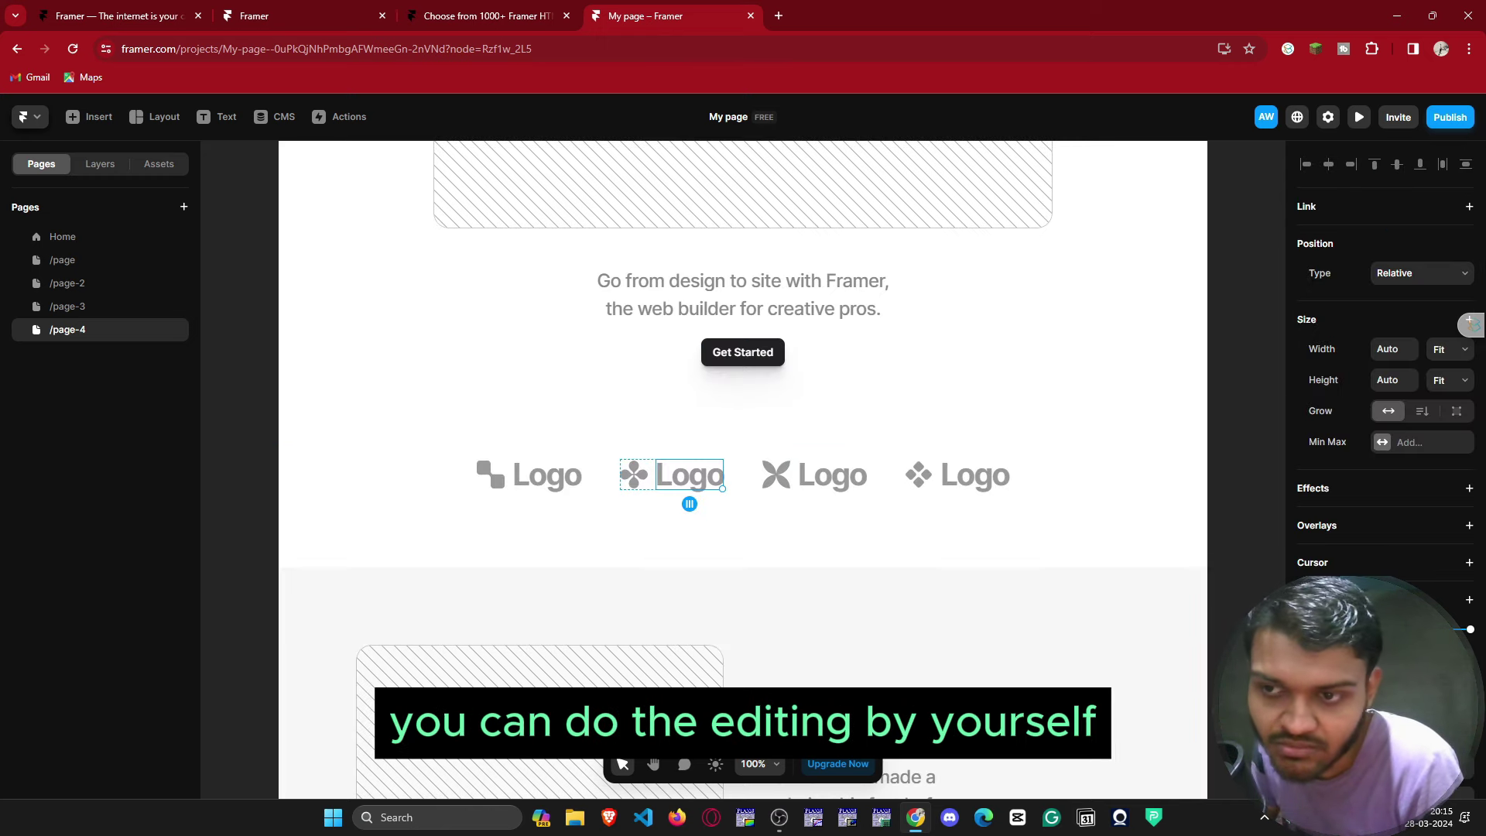
Add the Portfolio template as a new page at /page-5.
{"action": "left_click", "coordinate": [728, 117]}
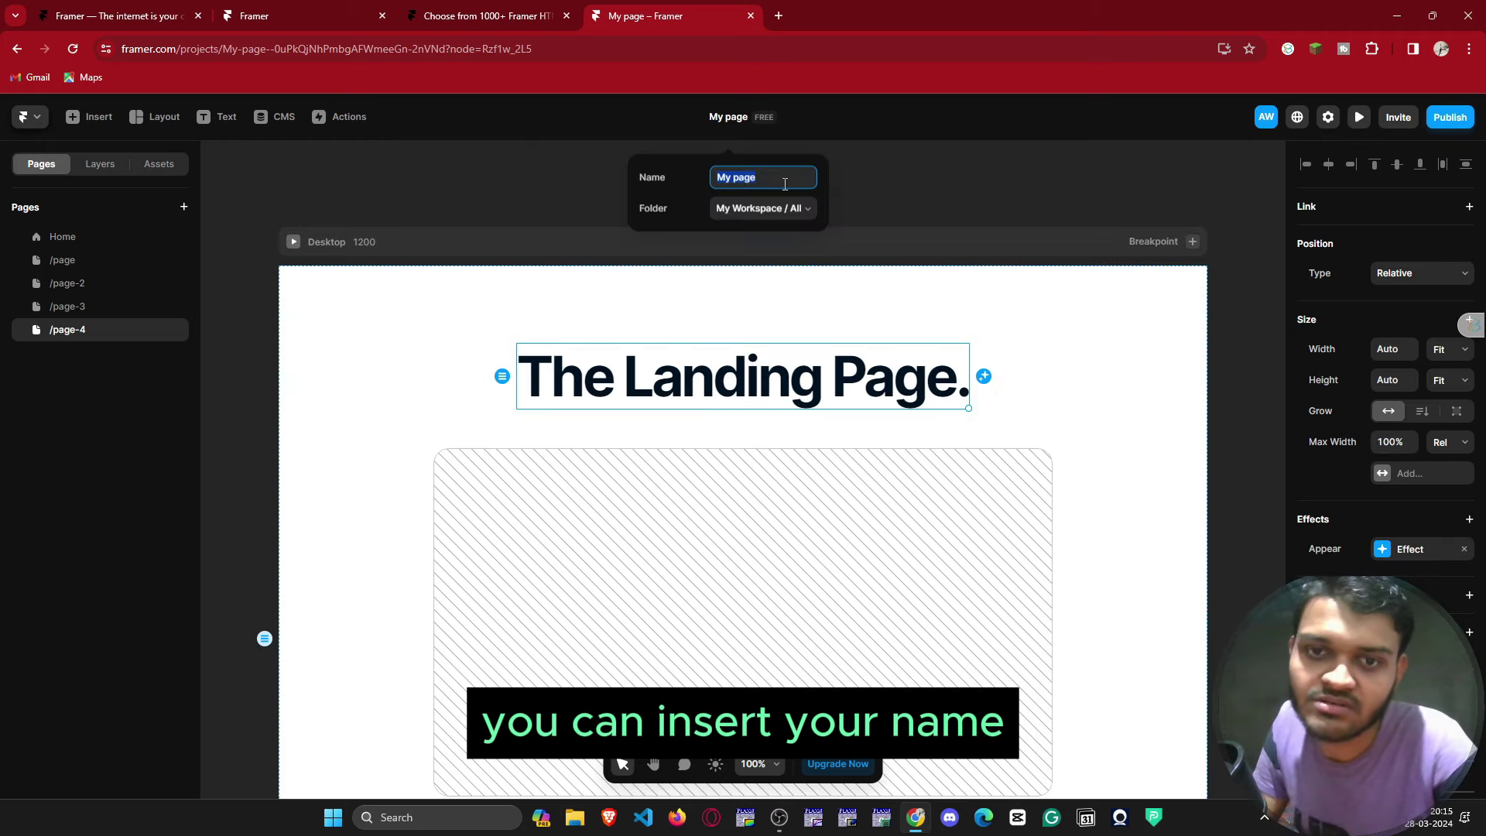
{"action": "left_click", "coordinate": [89, 116]}
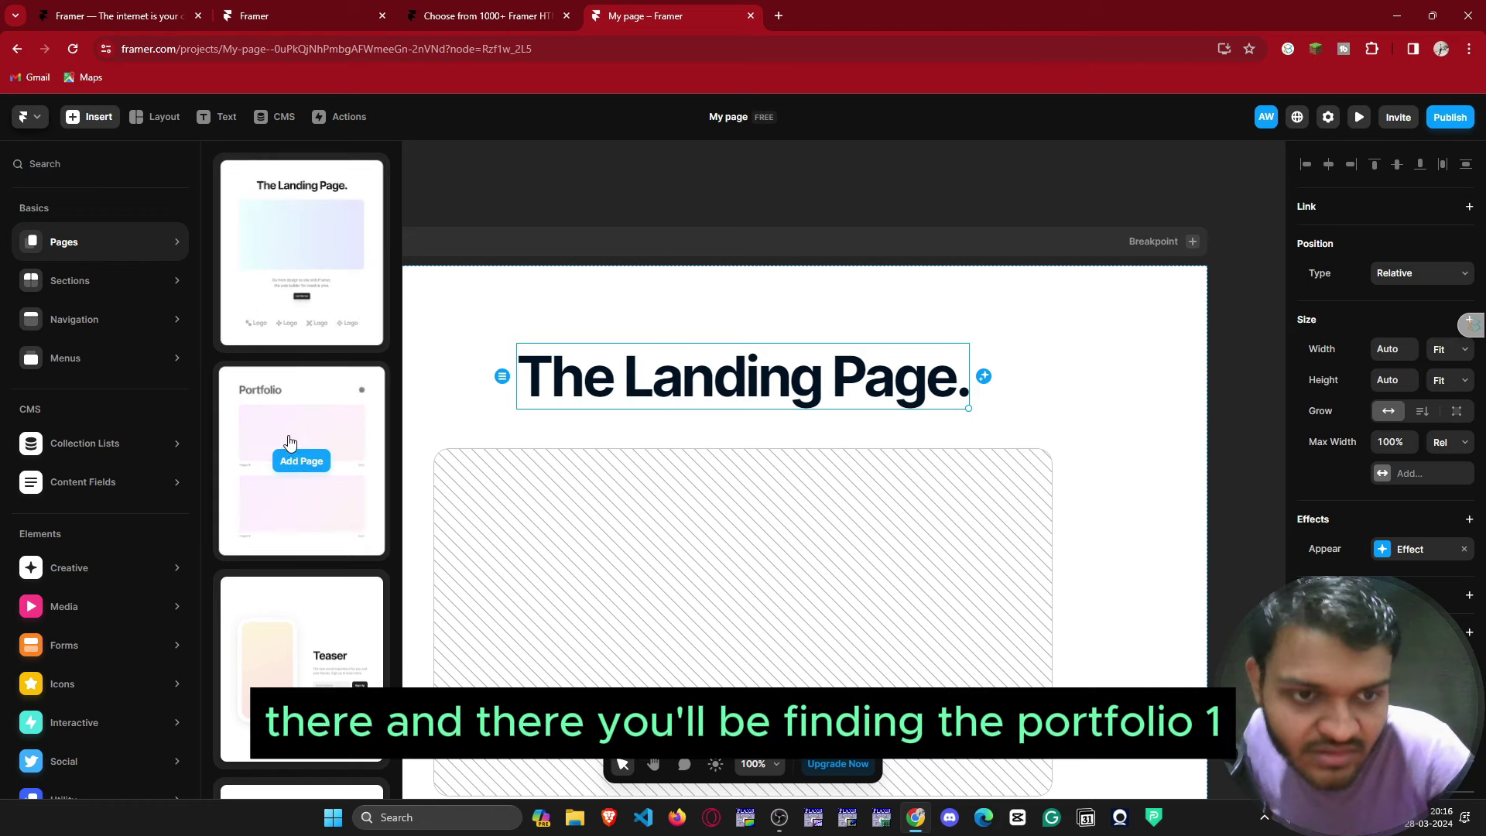
{"action": "left_click", "coordinate": [301, 462]}
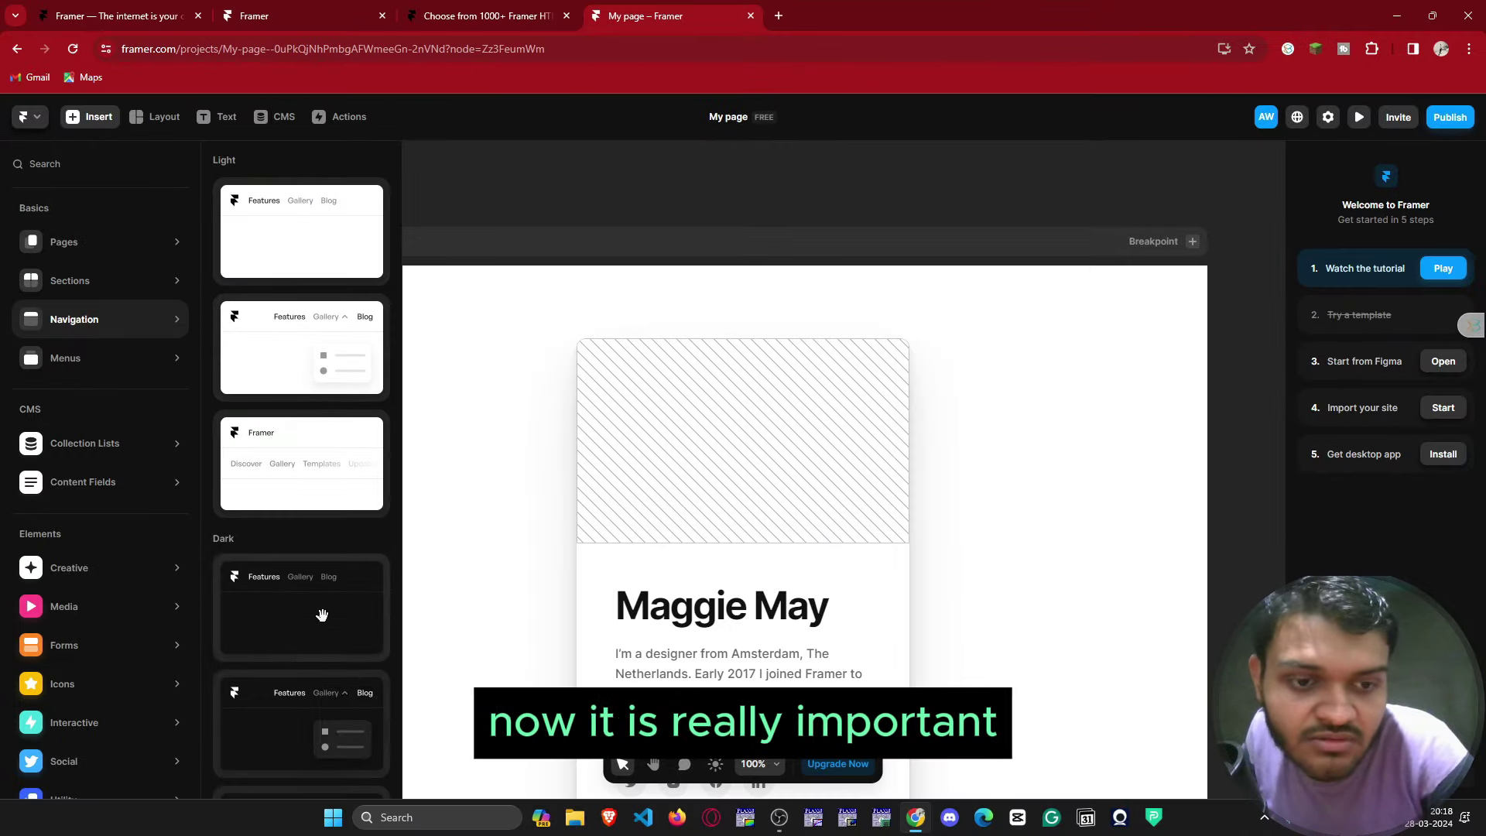
Insert a light navigation bar onto the Portfolio page.
{"action": "mouse_move", "coordinate": [57, 487]}
{"action": "mouse_move", "coordinate": [93, 319]}
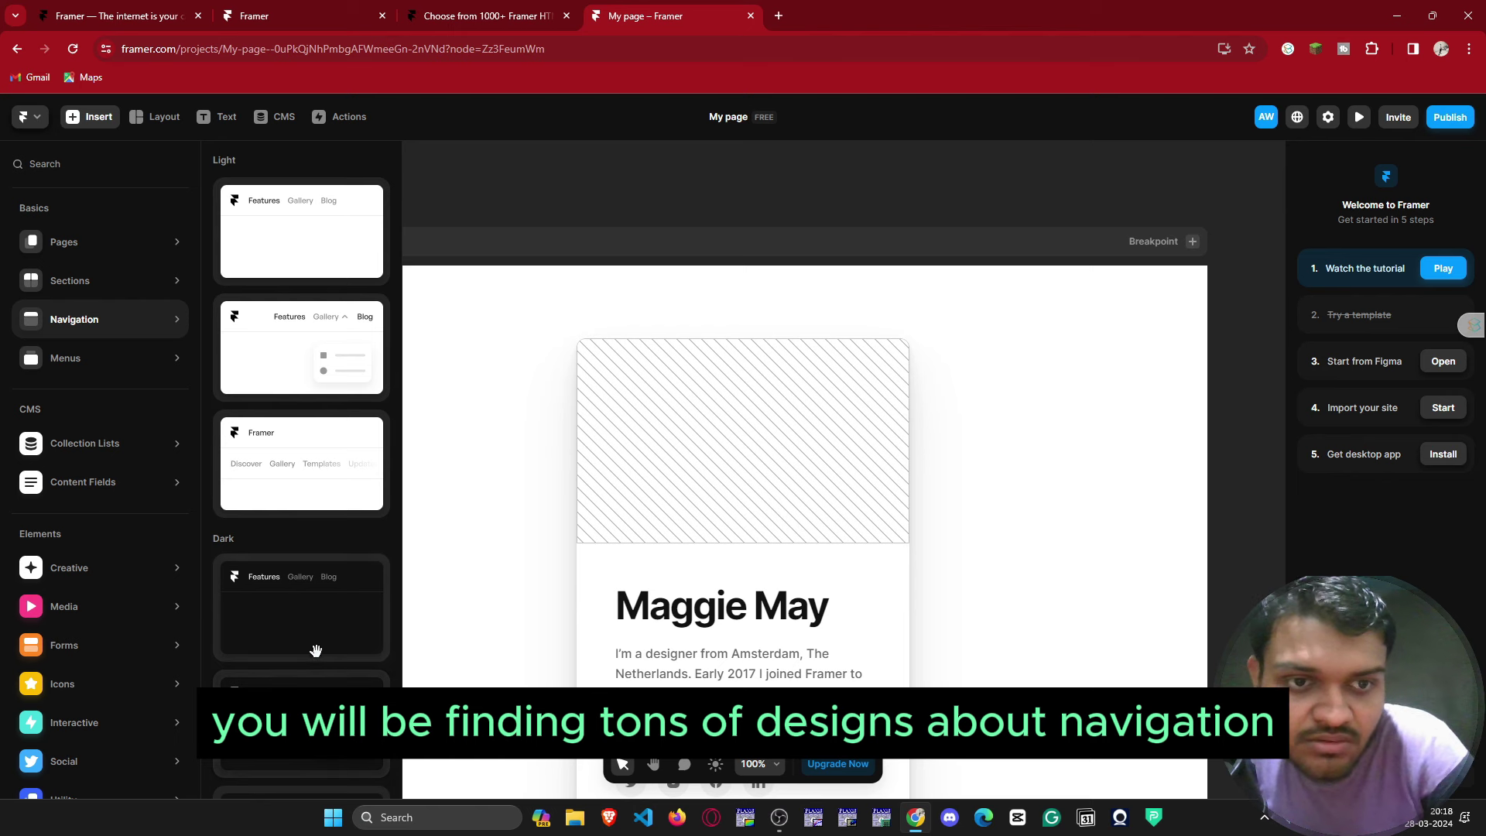
{"action": "scroll", "coordinate": [304, 427], "scroll_direction": "down", "scroll_amount": 1}
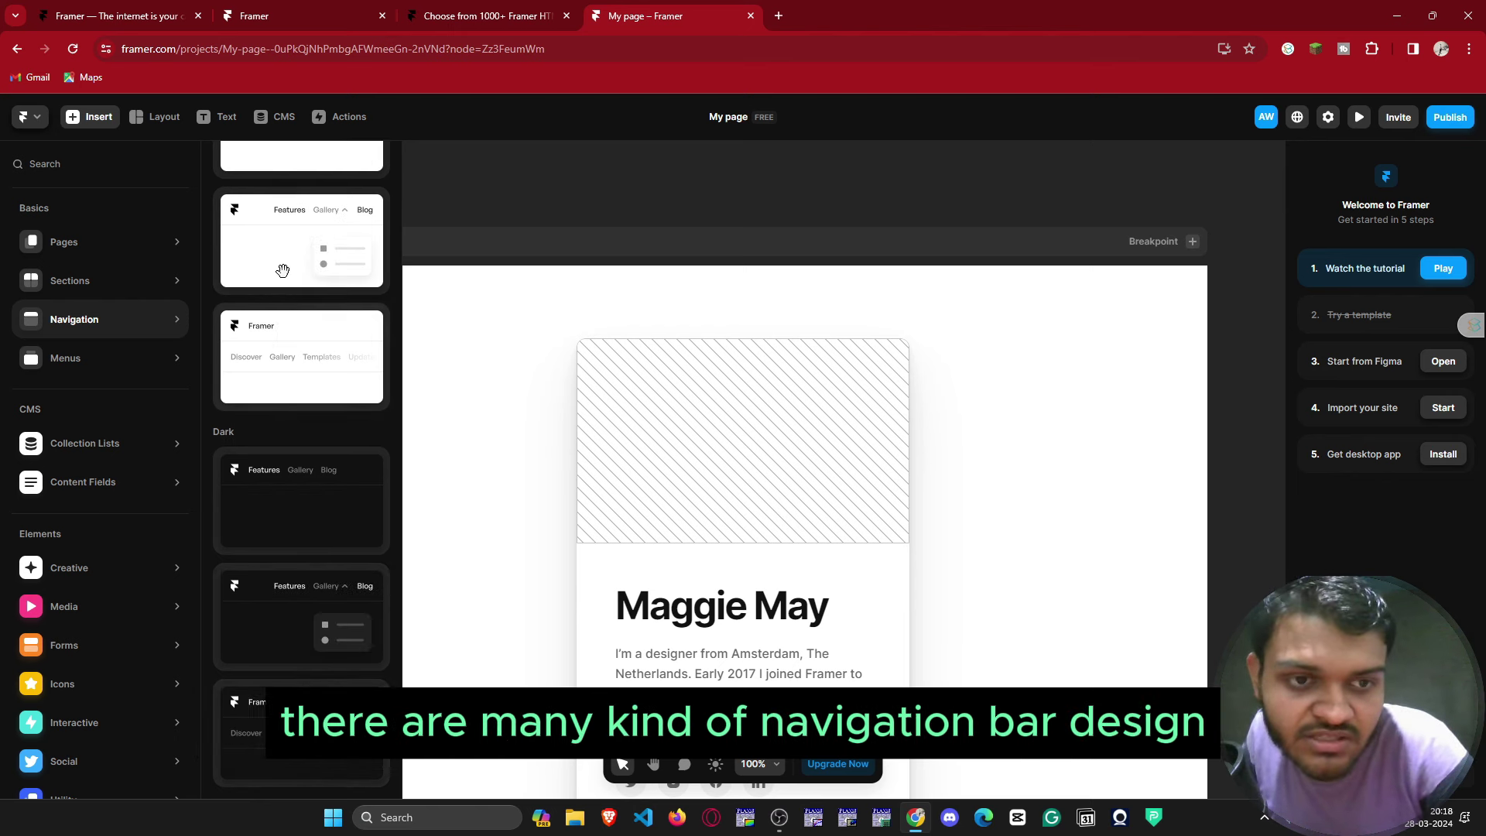
{"action": "scroll", "coordinate": [330, 371], "scroll_direction": "up", "scroll_amount": 1}
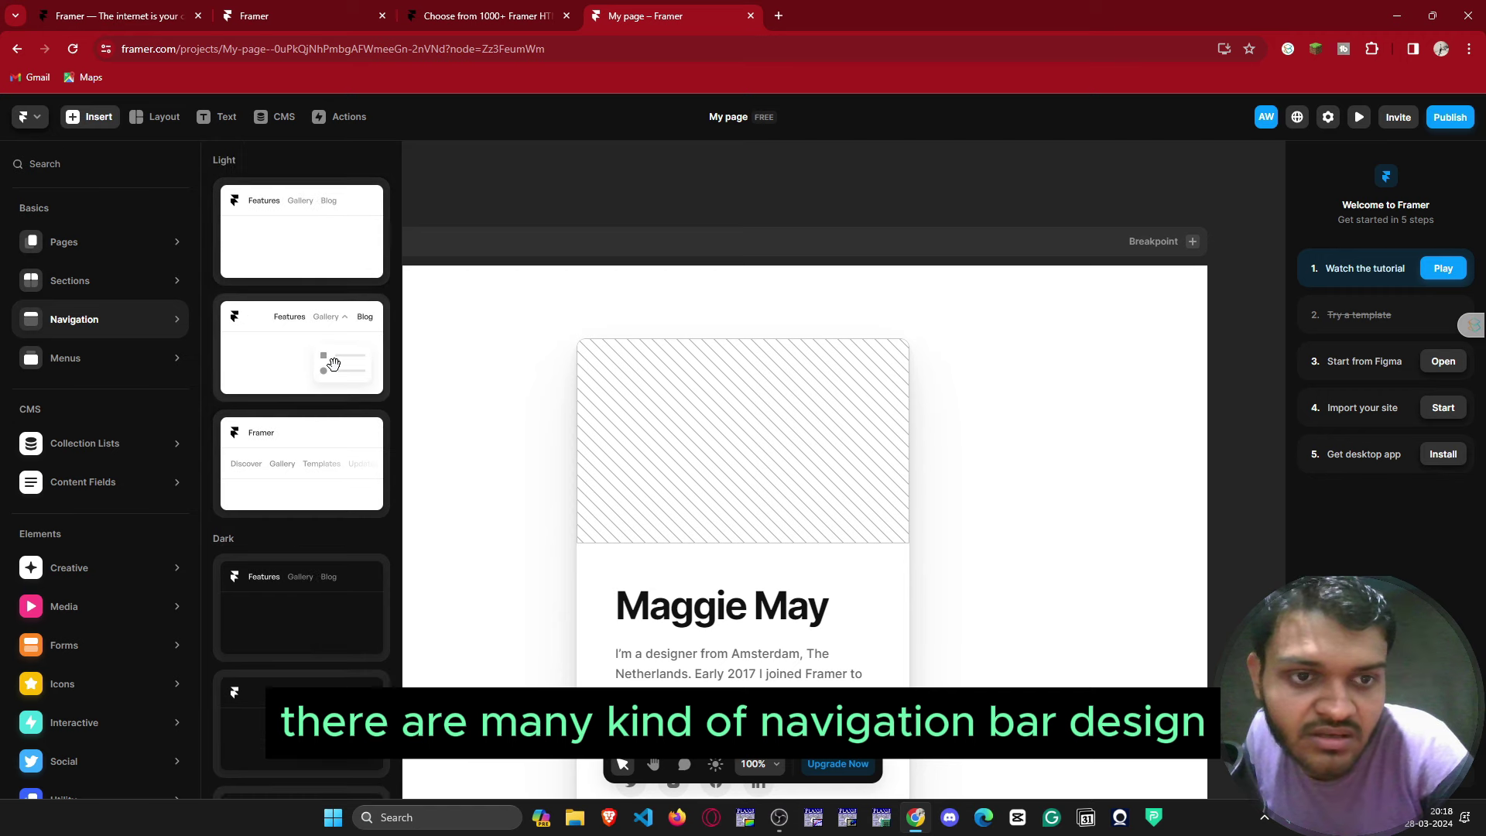
{"action": "left_click", "coordinate": [292, 219]}
Make the navigation bar absolute and stretch it full-width along the page top.
{"action": "left_click_drag", "start_coordinate": [810, 345], "coordinate": [809, 193]}
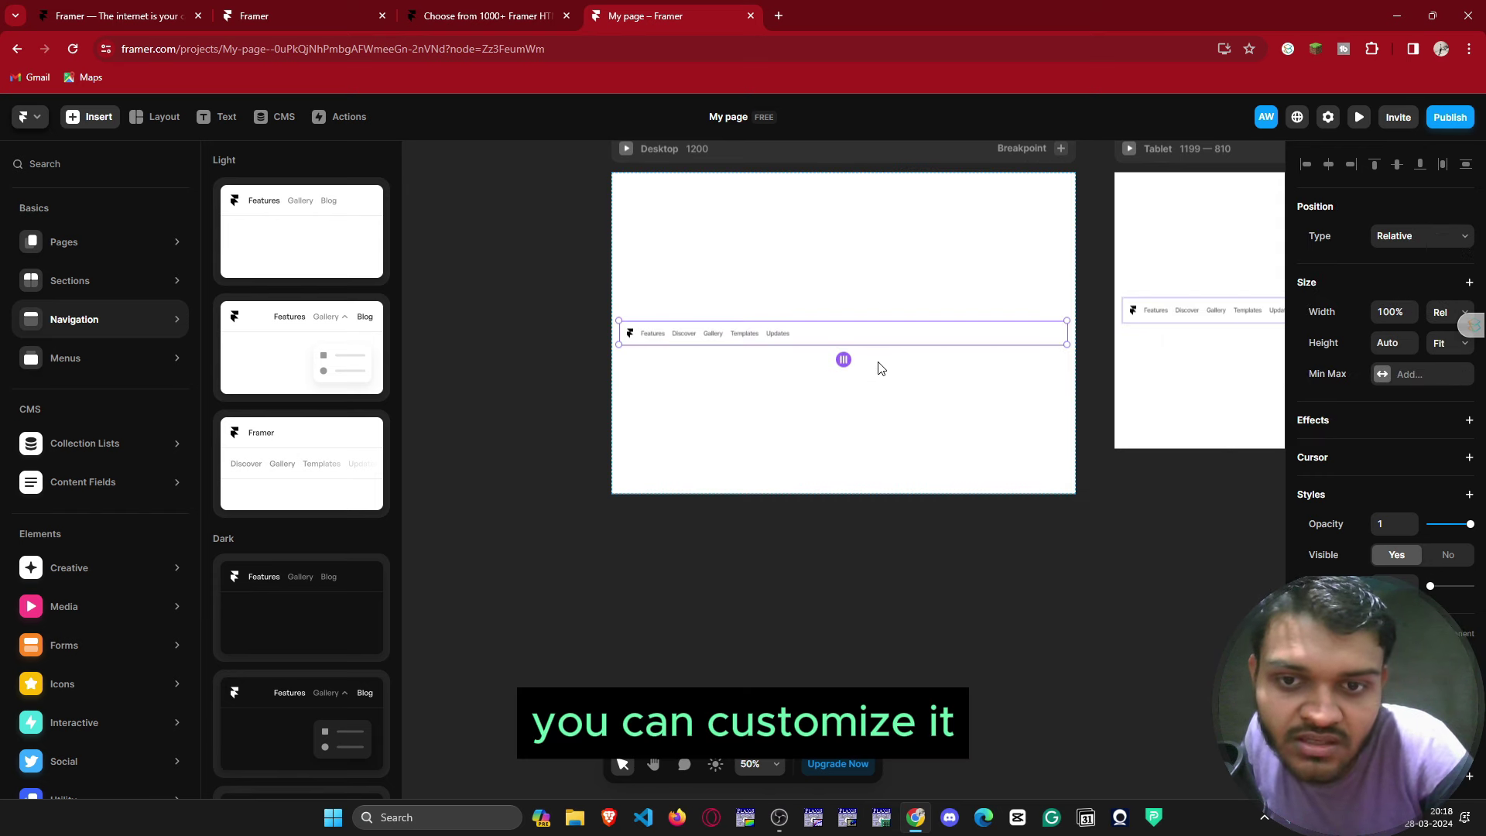
{"action": "left_click", "coordinate": [1459, 239]}
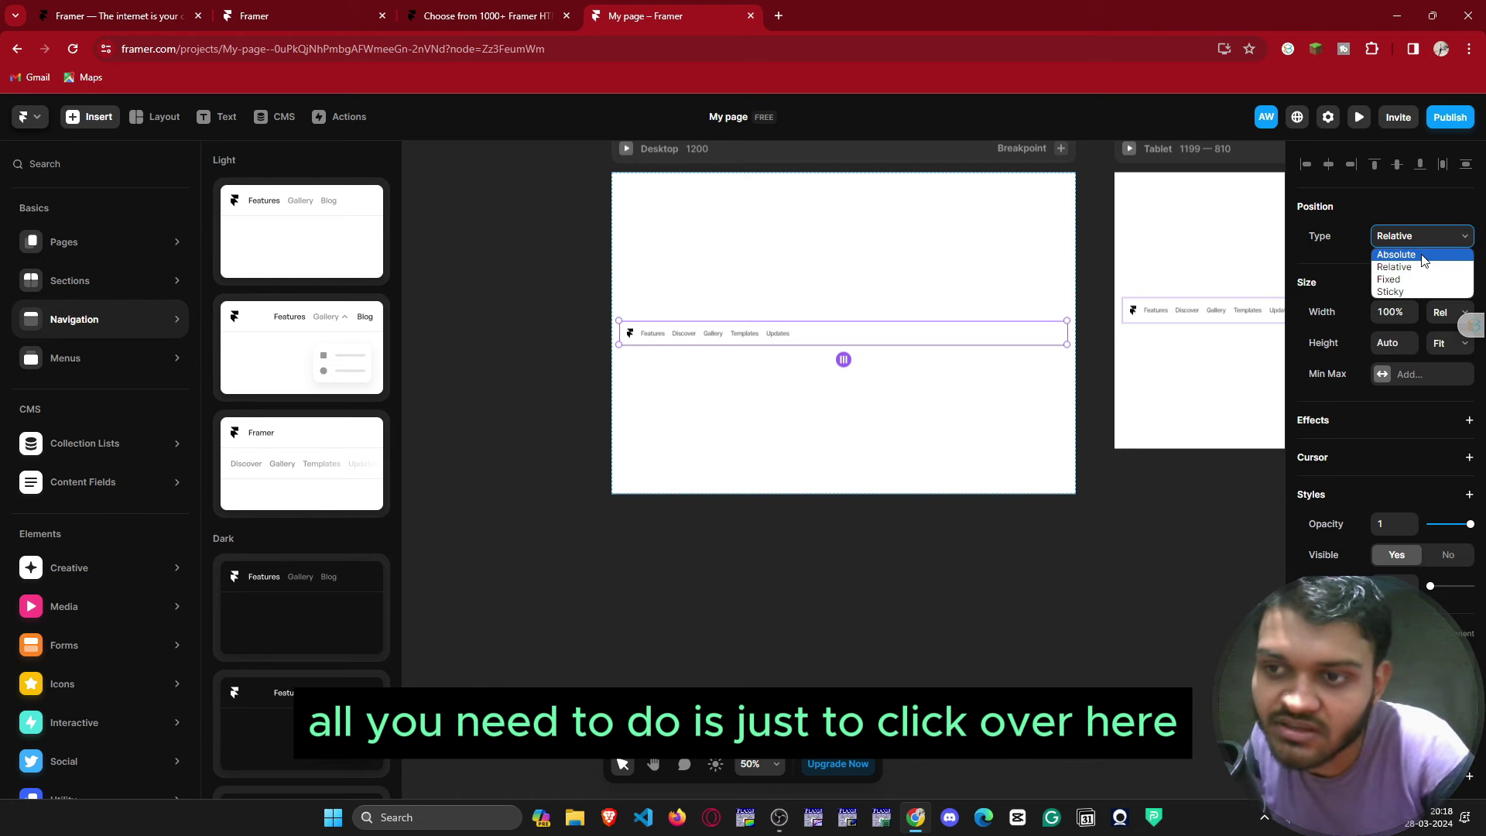
{"action": "left_click", "coordinate": [1421, 256]}
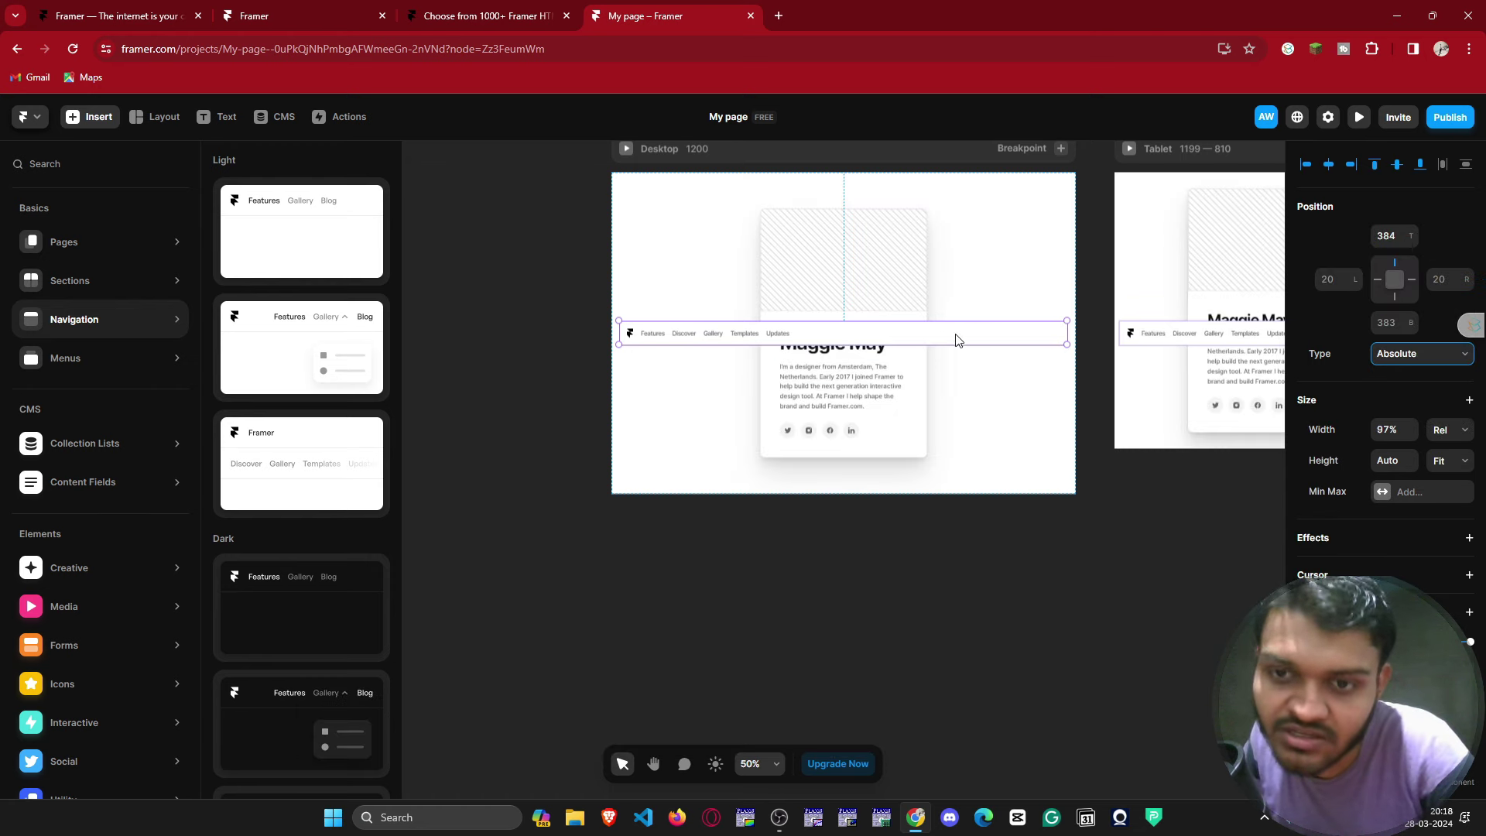
{"action": "left_click_drag", "start_coordinate": [968, 325], "coordinate": [1075, 196]}
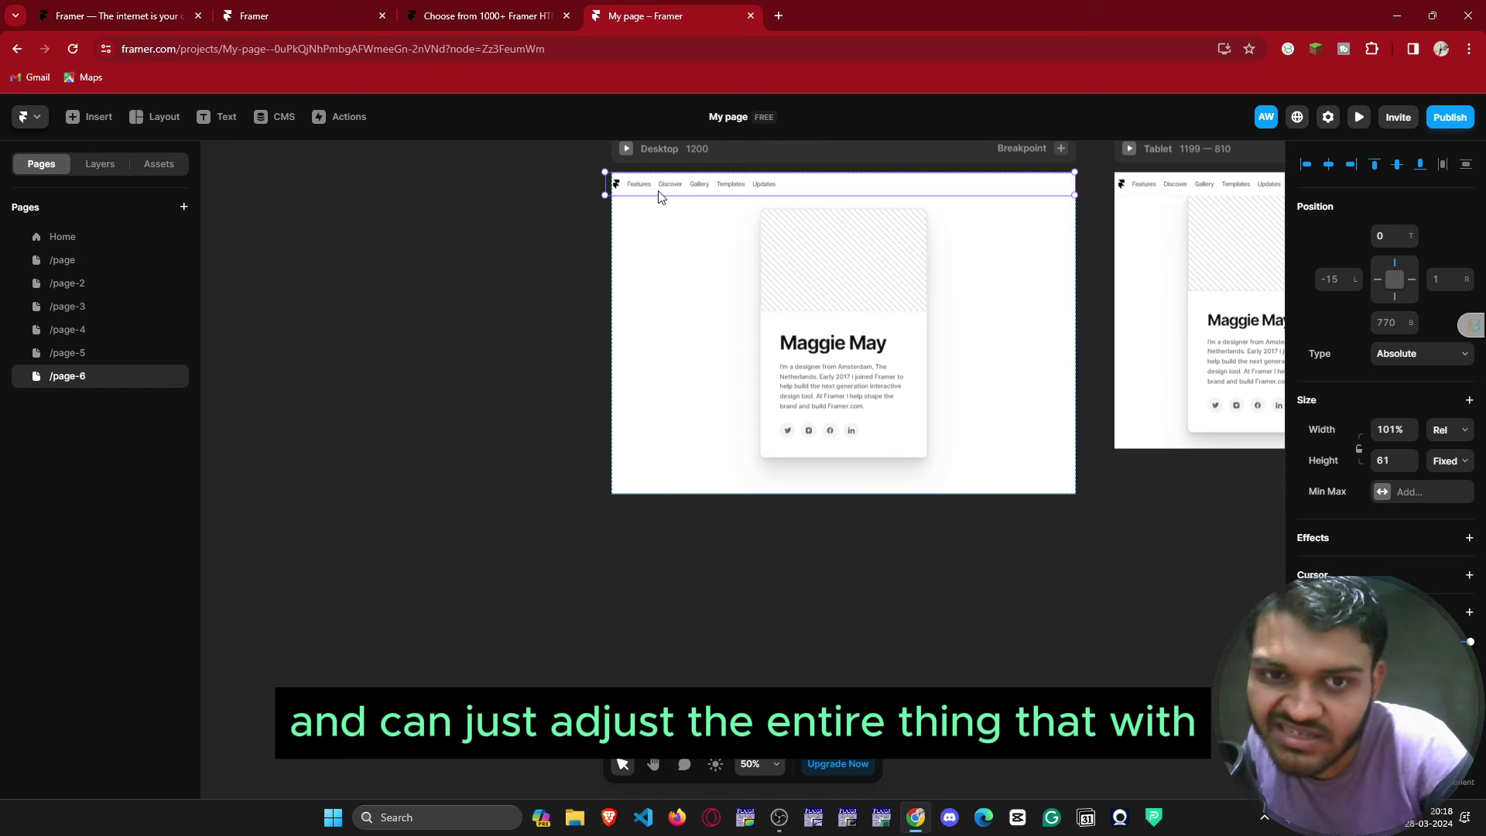
{"action": "left_click_drag", "start_coordinate": [605, 181], "coordinate": [612, 182]}
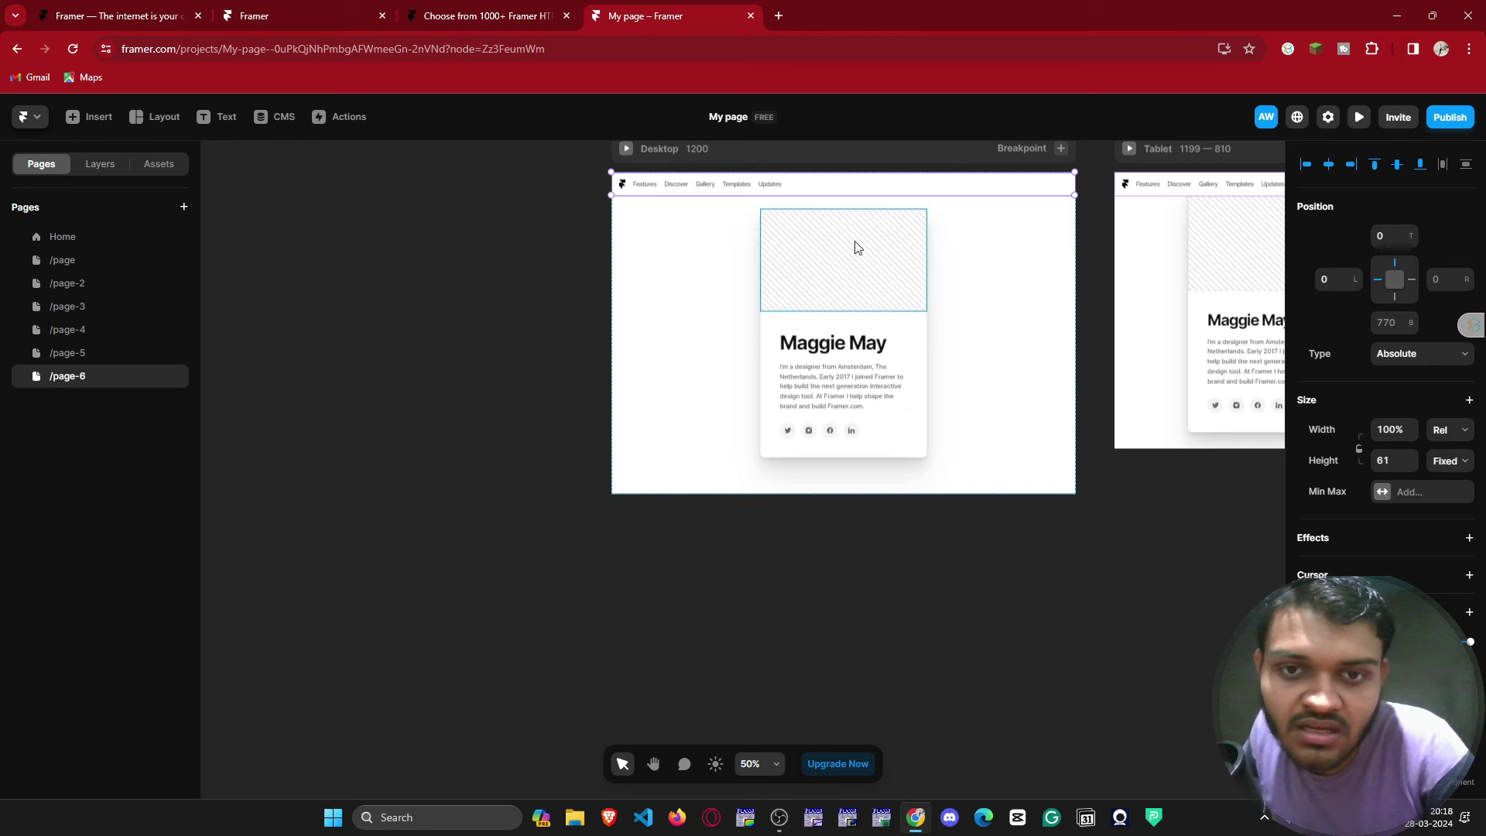
{"action": "left_click", "coordinate": [89, 116]}
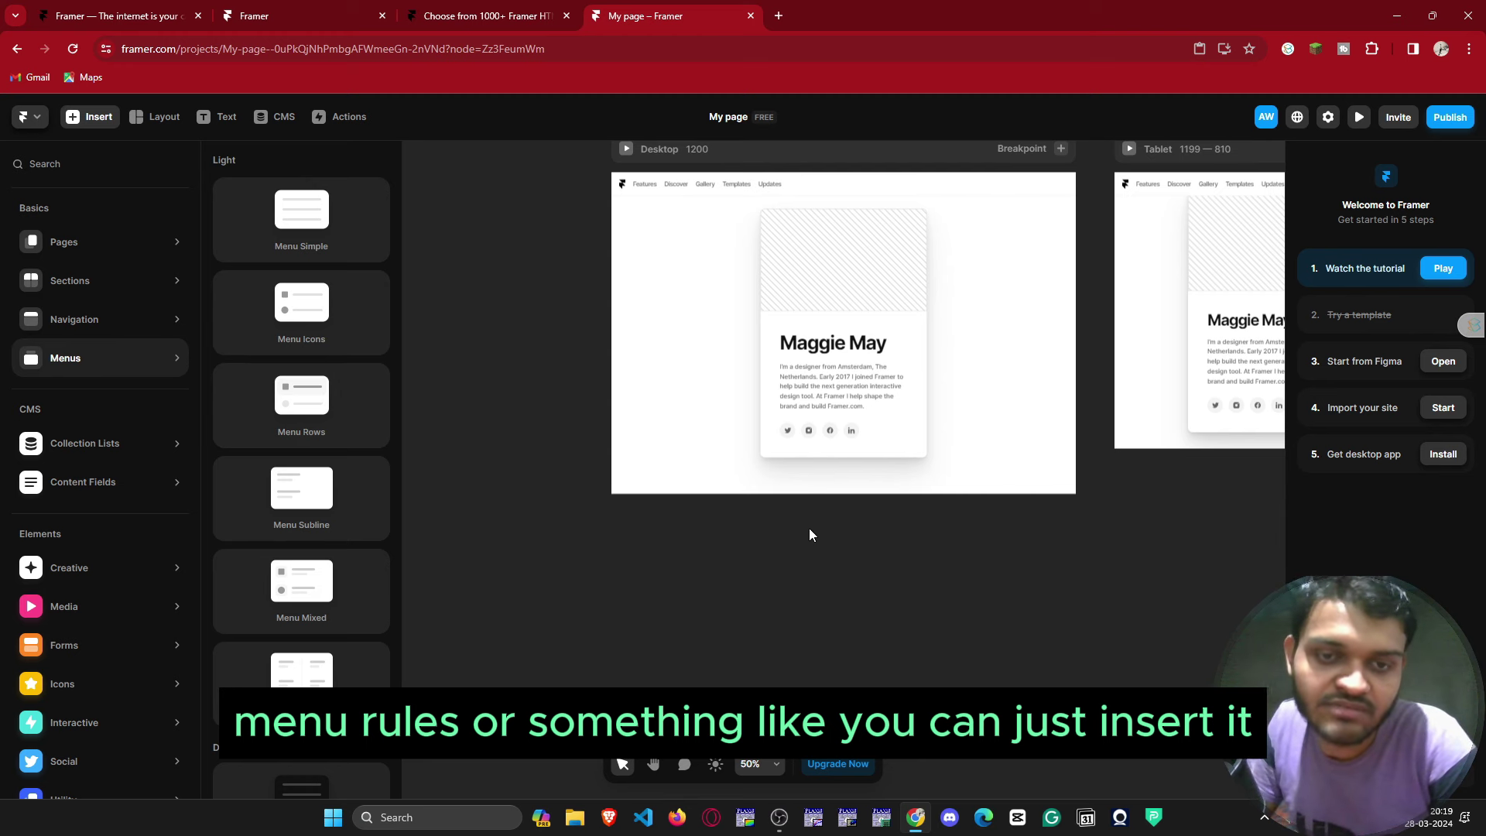
Insert a frame with #C24242 red fill and move it into the Desktop page.
{"action": "left_click", "coordinate": [39, 577]}
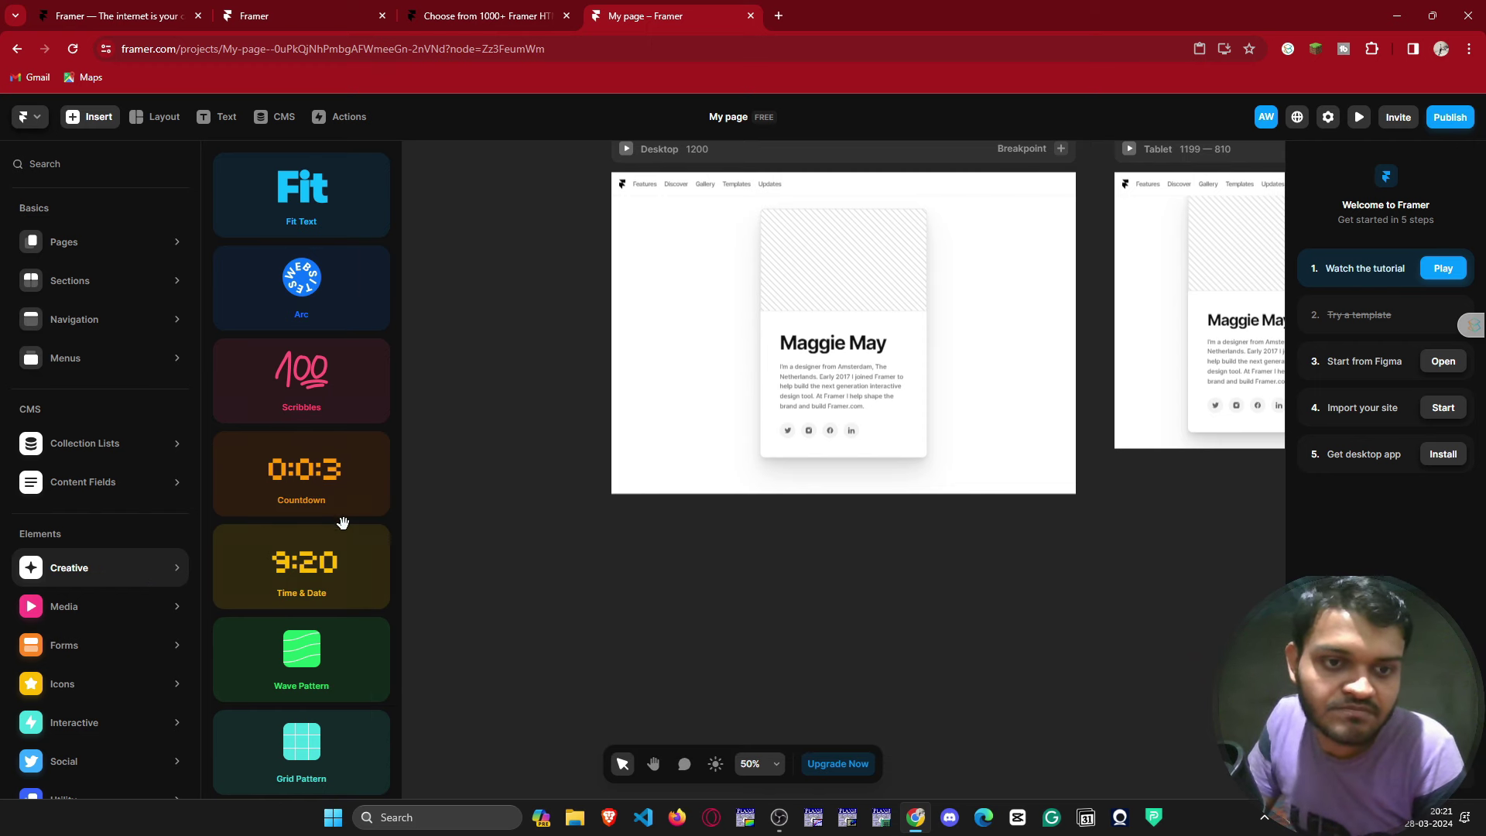
{"action": "scroll", "coordinate": [346, 342], "scroll_direction": "down", "scroll_amount": 1}
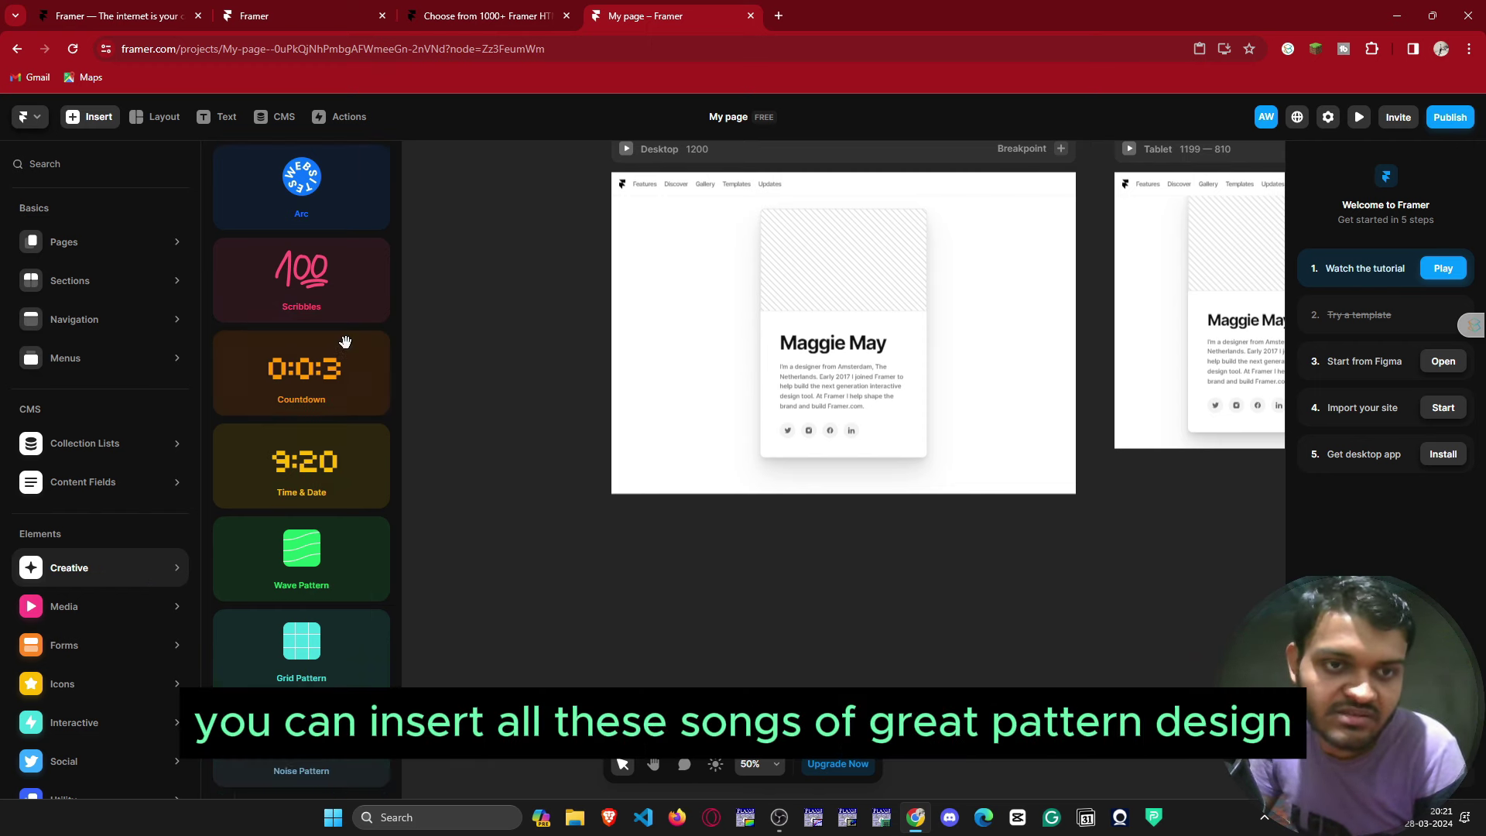
{"action": "left_click", "coordinate": [296, 659]}
{"action": "left_click_drag", "start_coordinate": [533, 448], "coordinate": [545, 352]}
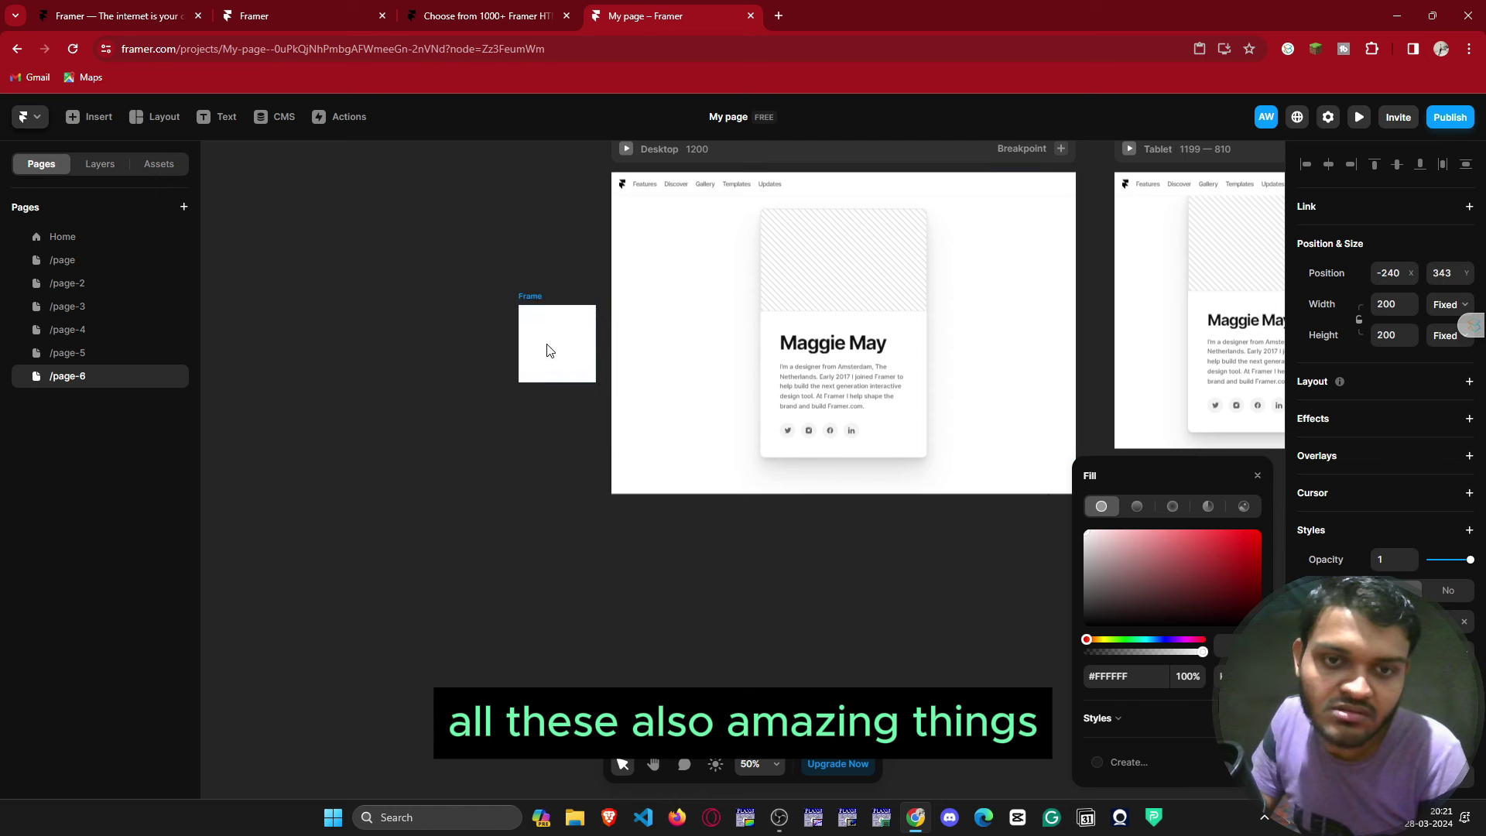
{"action": "left_click_drag", "start_coordinate": [1095, 565], "coordinate": [1202, 555]}
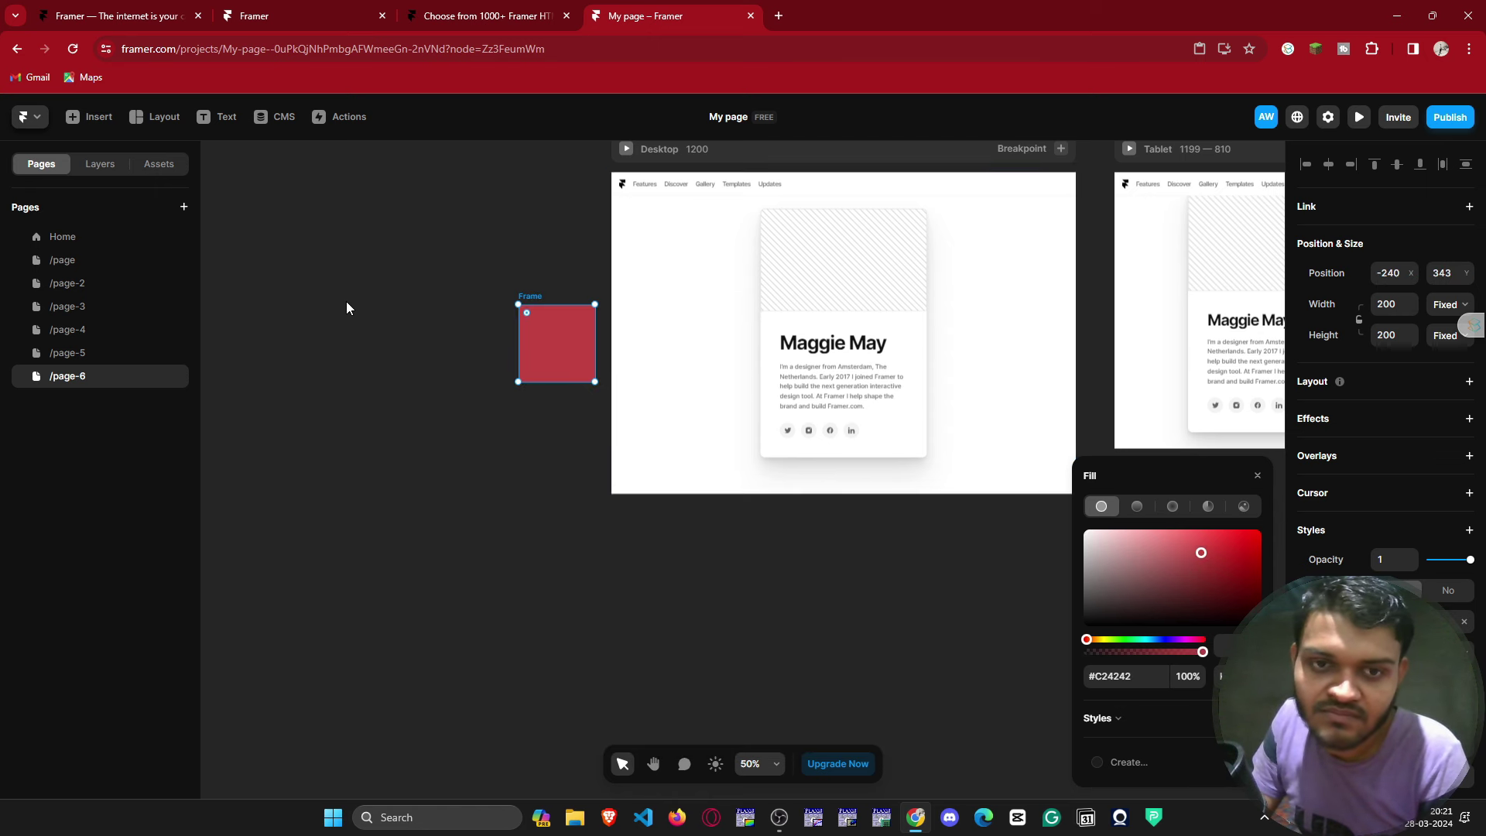
{"action": "left_click_drag", "start_coordinate": [552, 337], "coordinate": [653, 235]}
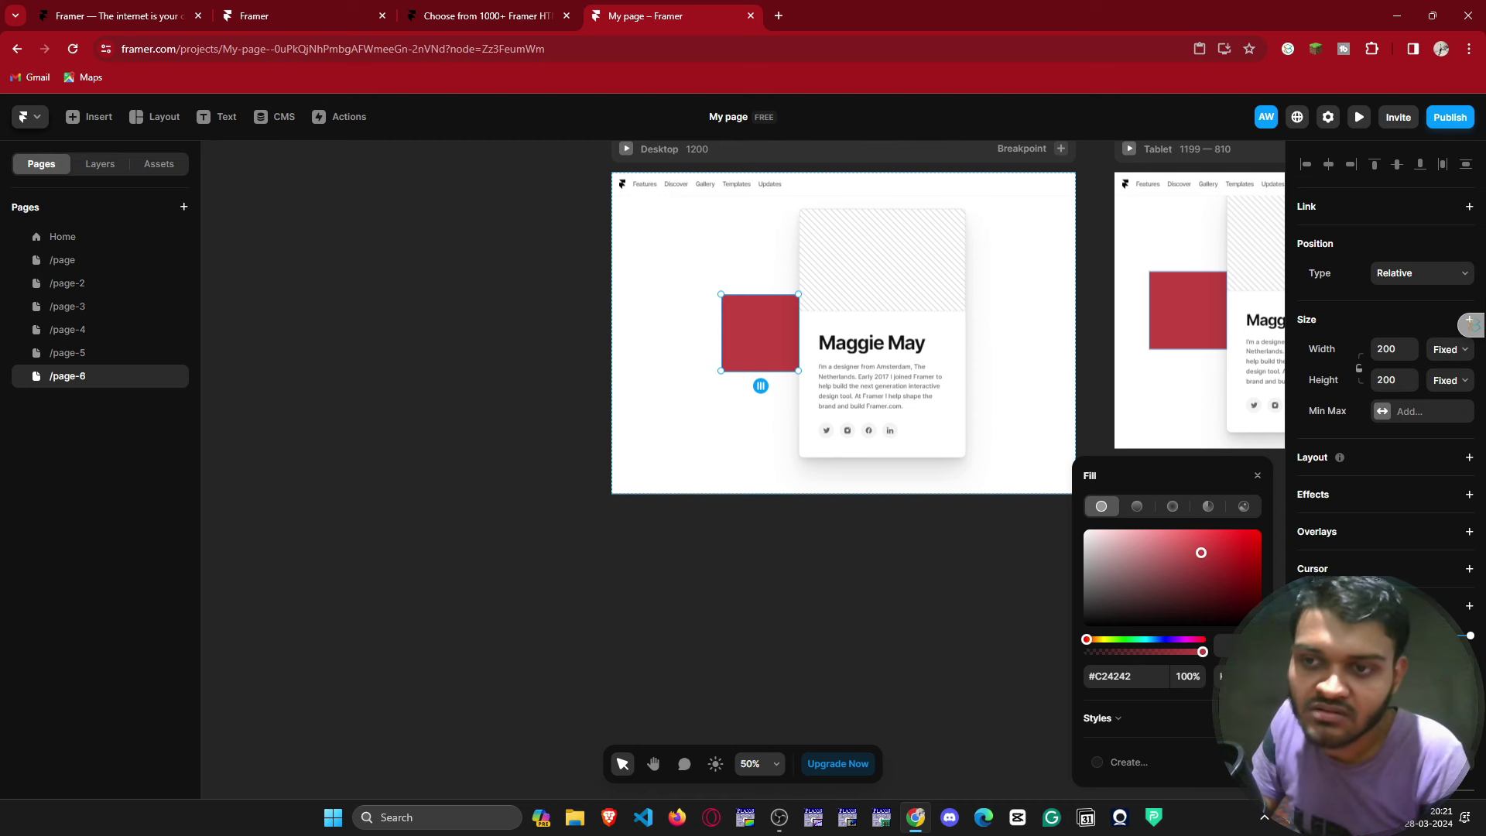
Place a 200 × 112 video element beside the Maggie May card.
{"action": "left_click", "coordinate": [1436, 261]}
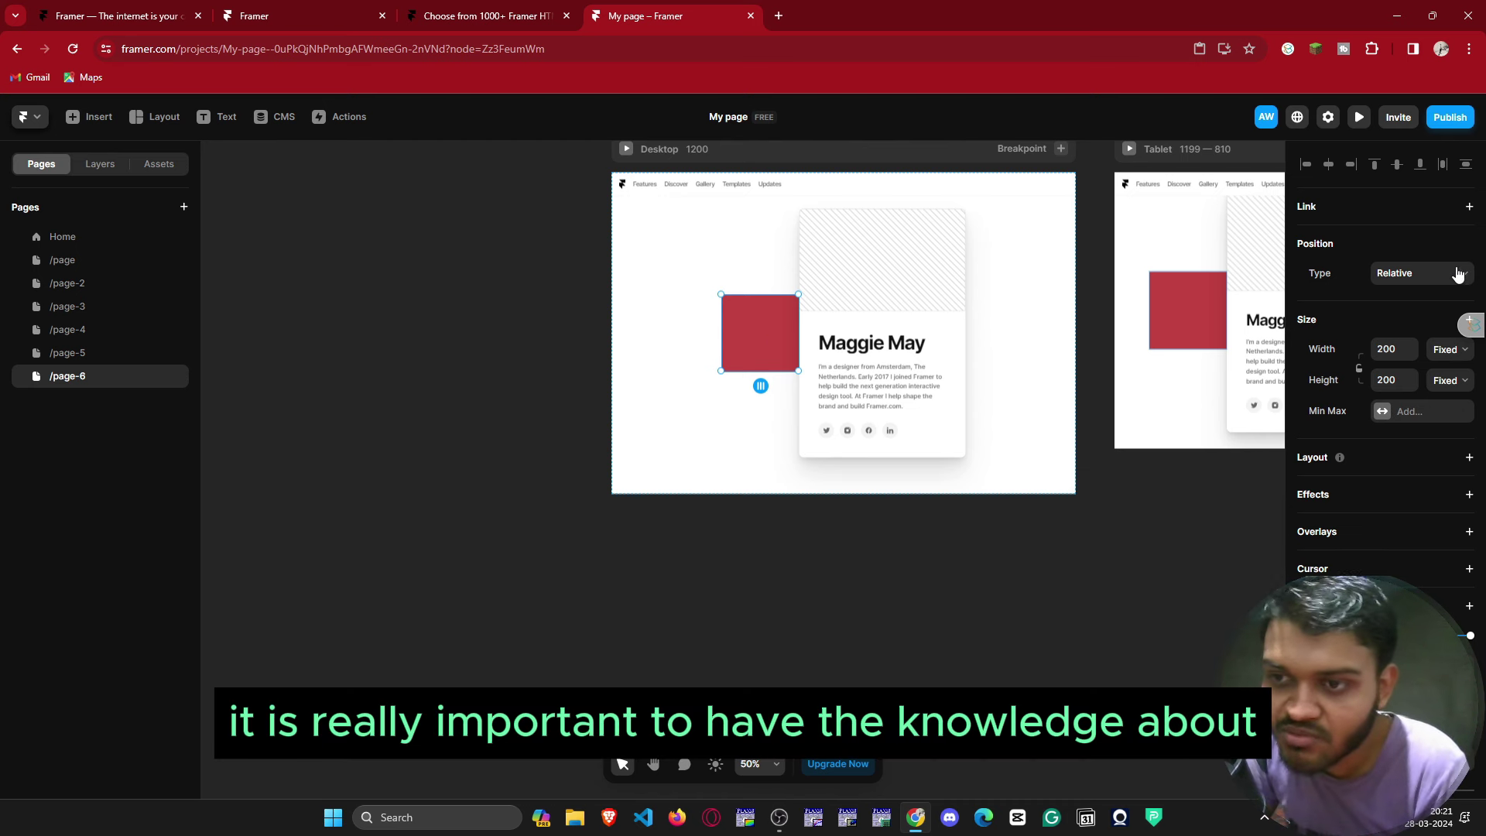
{"action": "left_click", "coordinate": [1418, 280]}
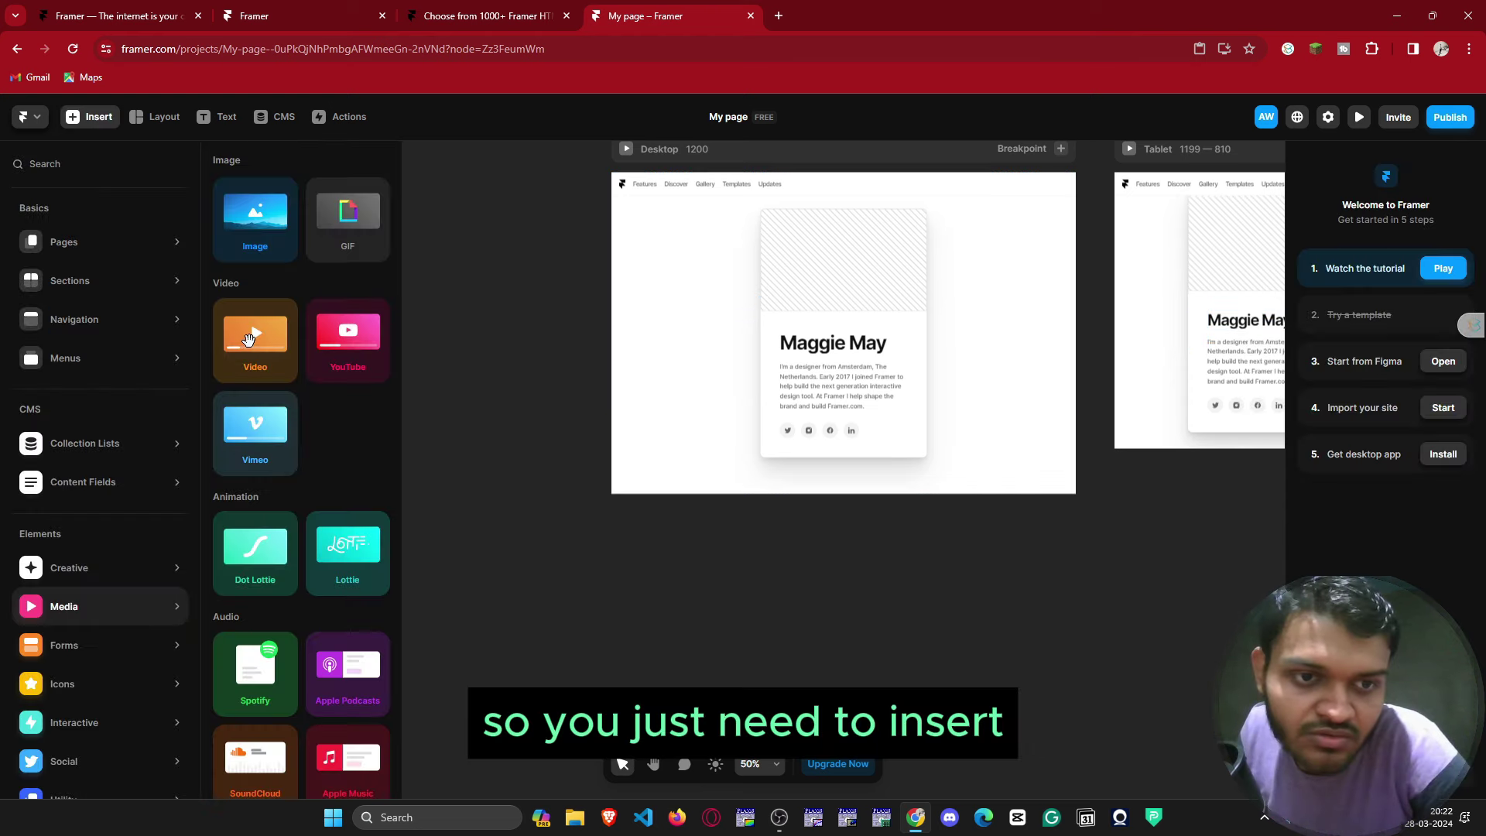
{"action": "left_click_drag", "start_coordinate": [249, 339], "coordinate": [795, 292]}
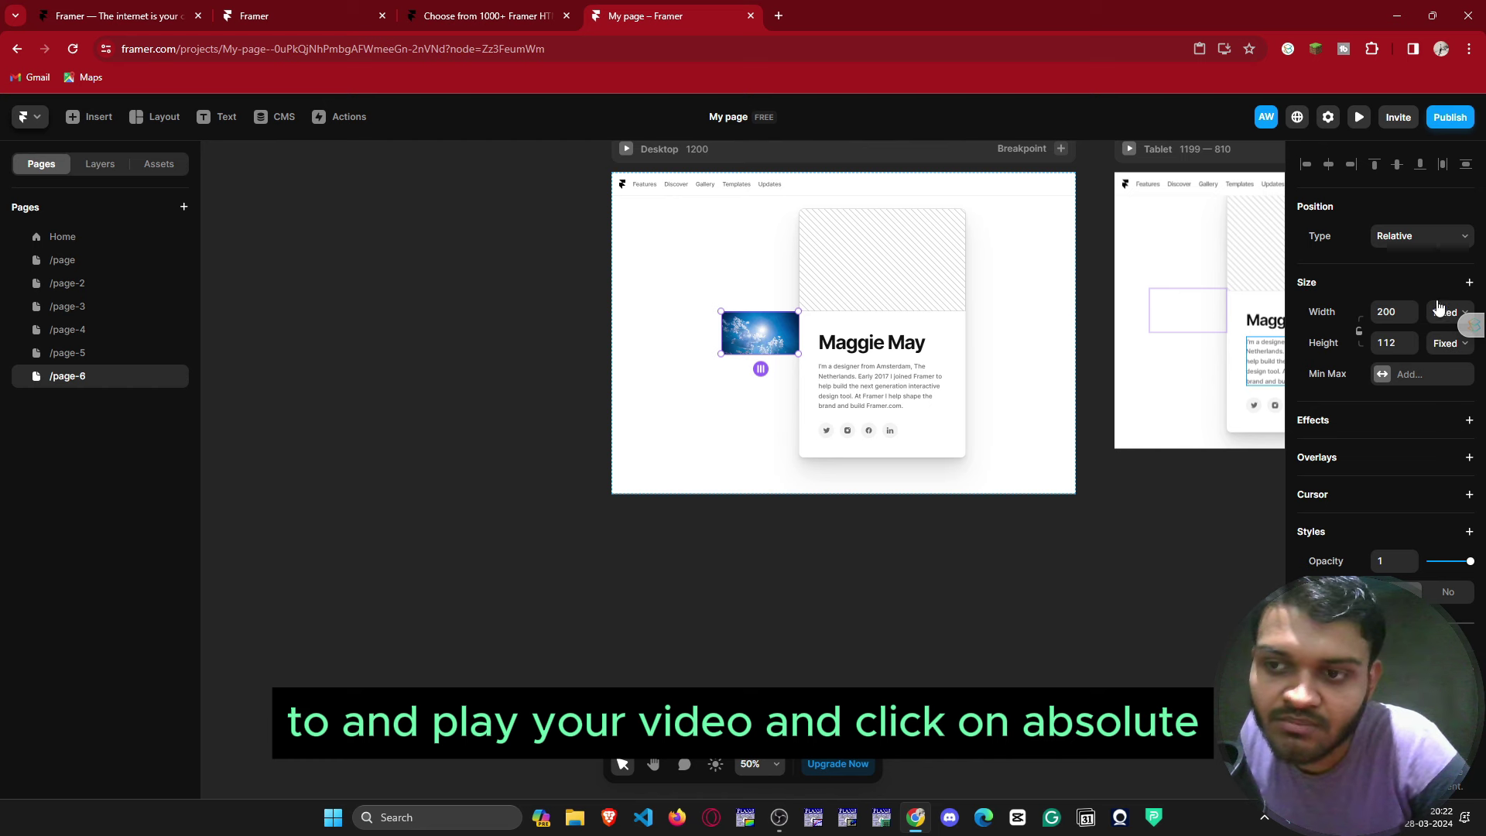
Make the video absolutely positioned and move it to the page's top-left corner.
{"action": "left_click", "coordinate": [1430, 237]}
{"action": "left_click", "coordinate": [1402, 251]}
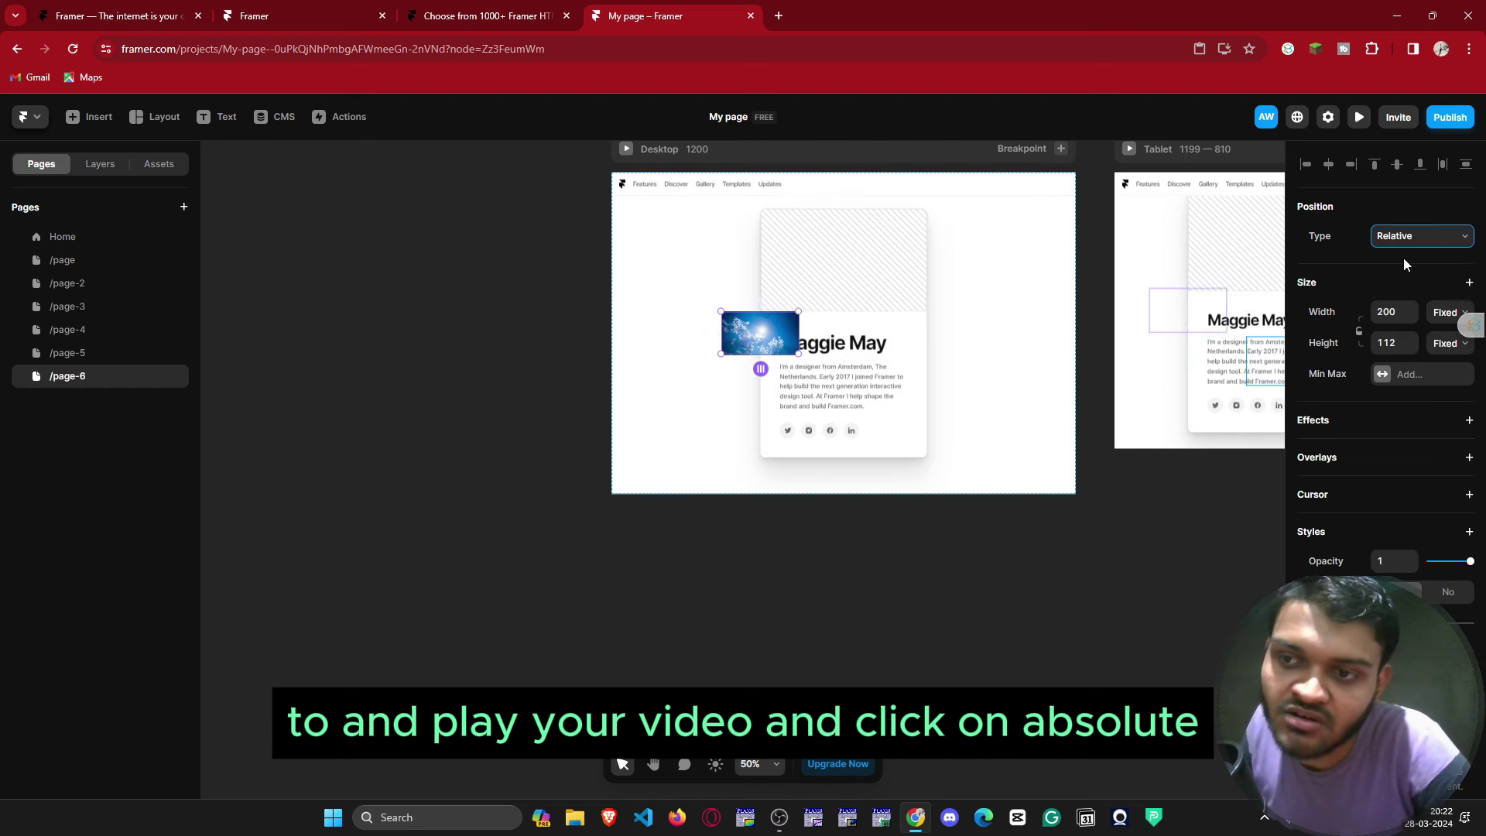
{"action": "left_click_drag", "start_coordinate": [748, 319], "coordinate": [639, 223]}
Duplicate the video and stack the copies one below another.
{"action": "right_click", "coordinate": [657, 226]}
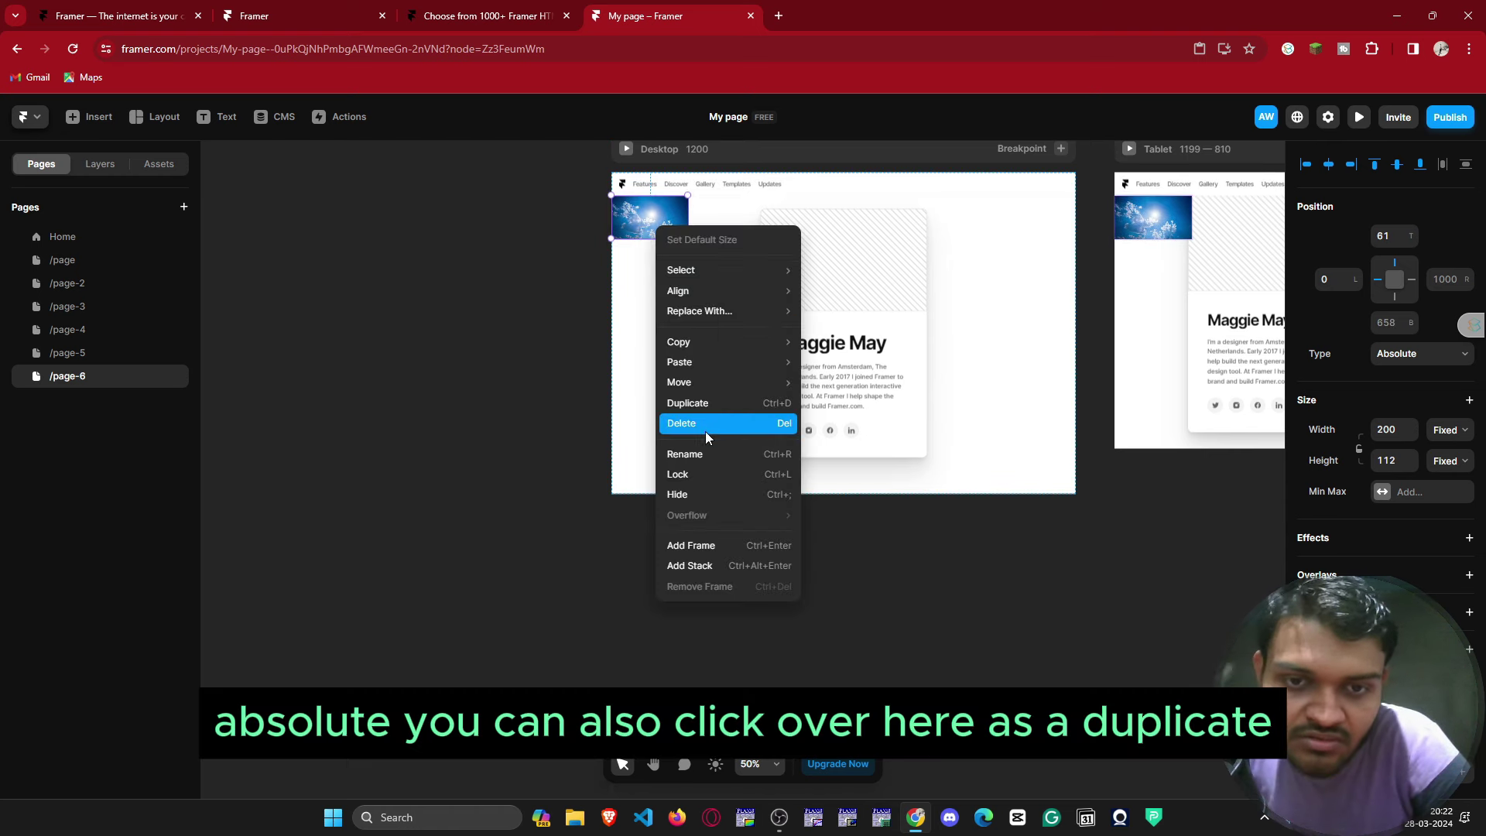
{"action": "left_click", "coordinate": [688, 403]}
{"action": "left_click_drag", "start_coordinate": [659, 219], "coordinate": [660, 268]}
{"action": "right_click", "coordinate": [659, 268]}
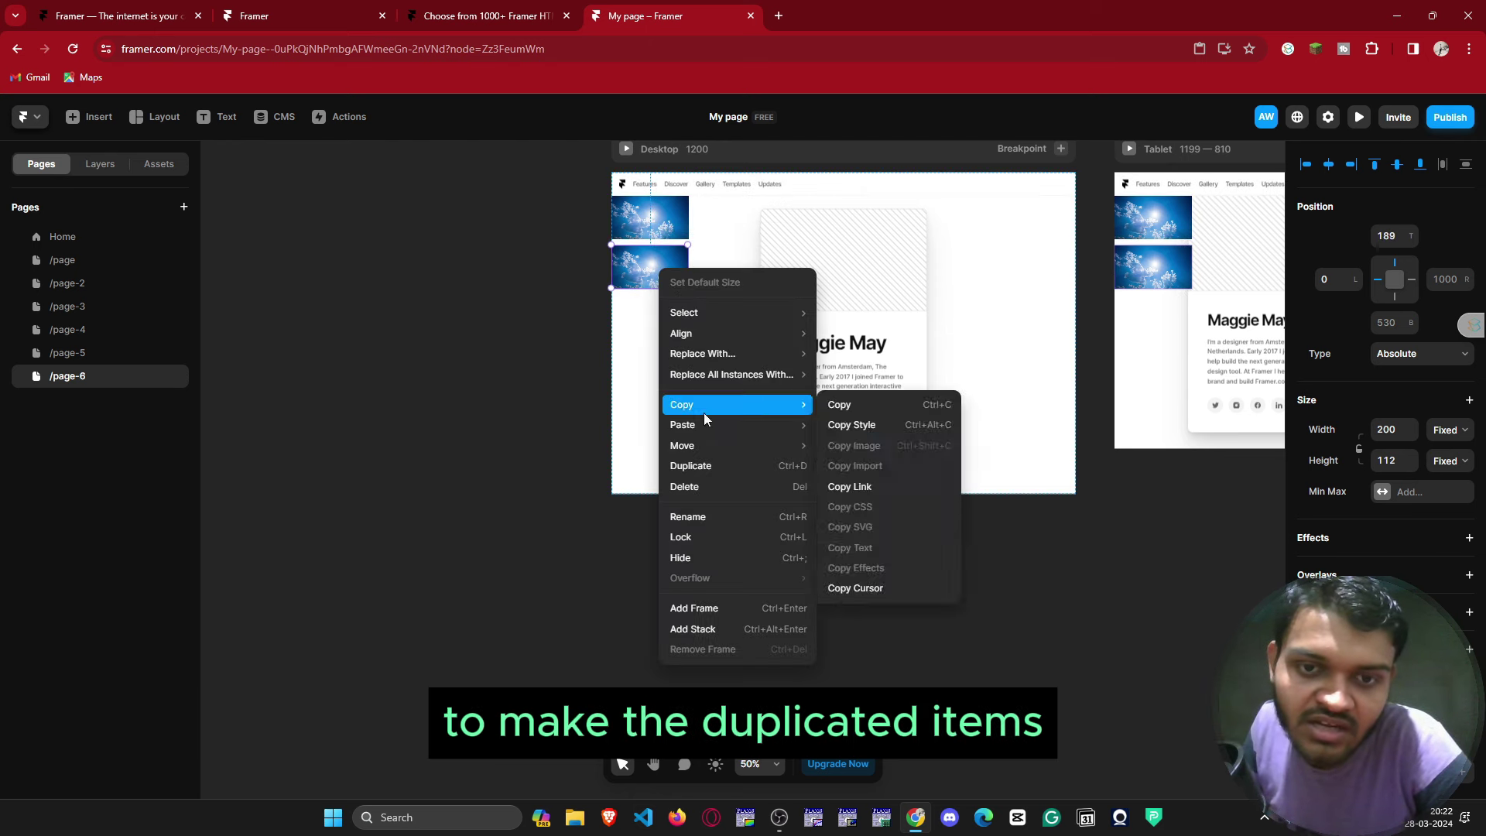
{"action": "left_click", "coordinate": [687, 471]}
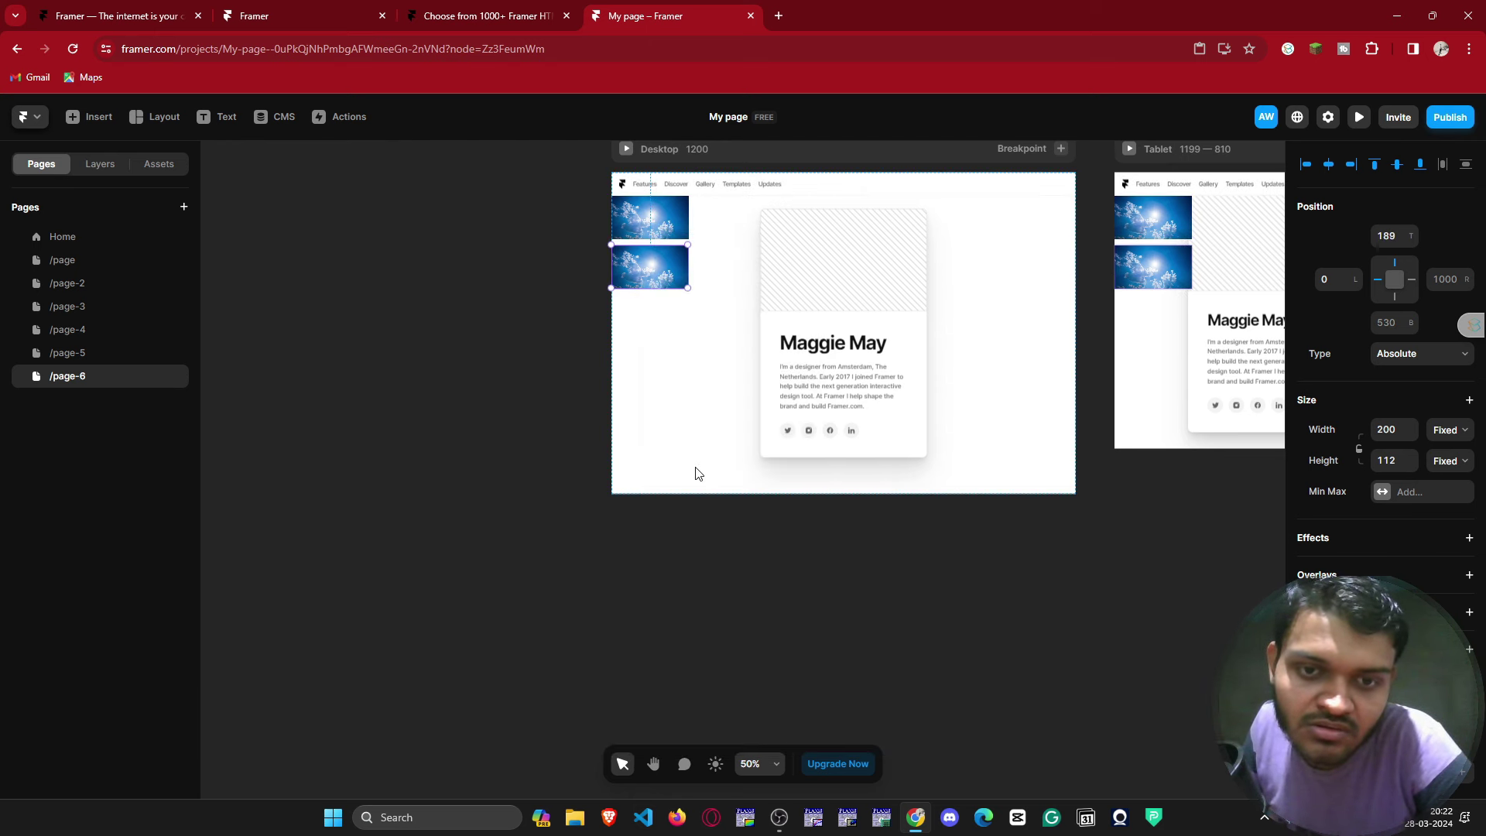
{"action": "right_click", "coordinate": [639, 273]}
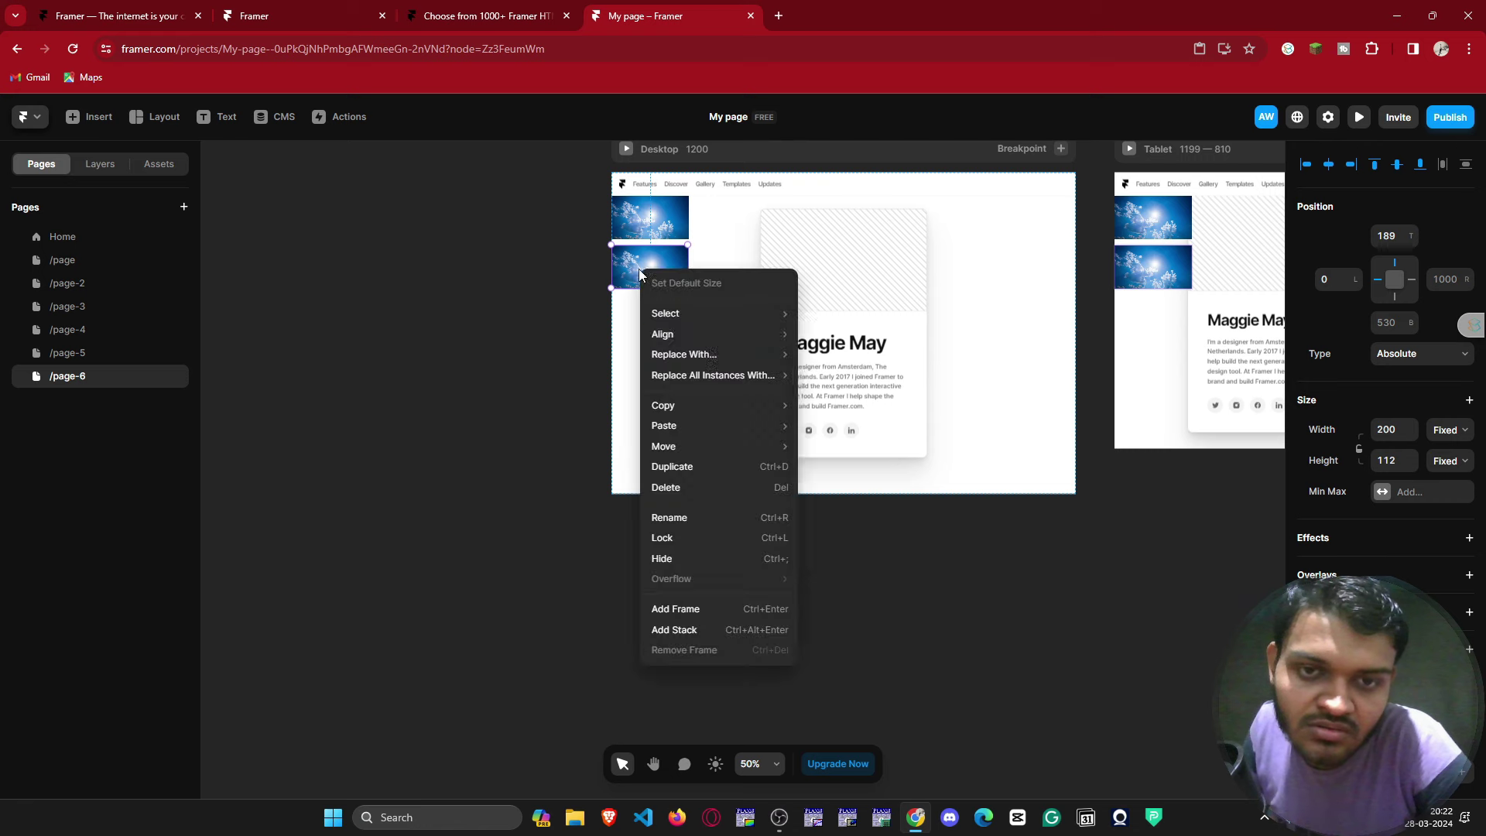
{"action": "left_click", "coordinate": [747, 468]}
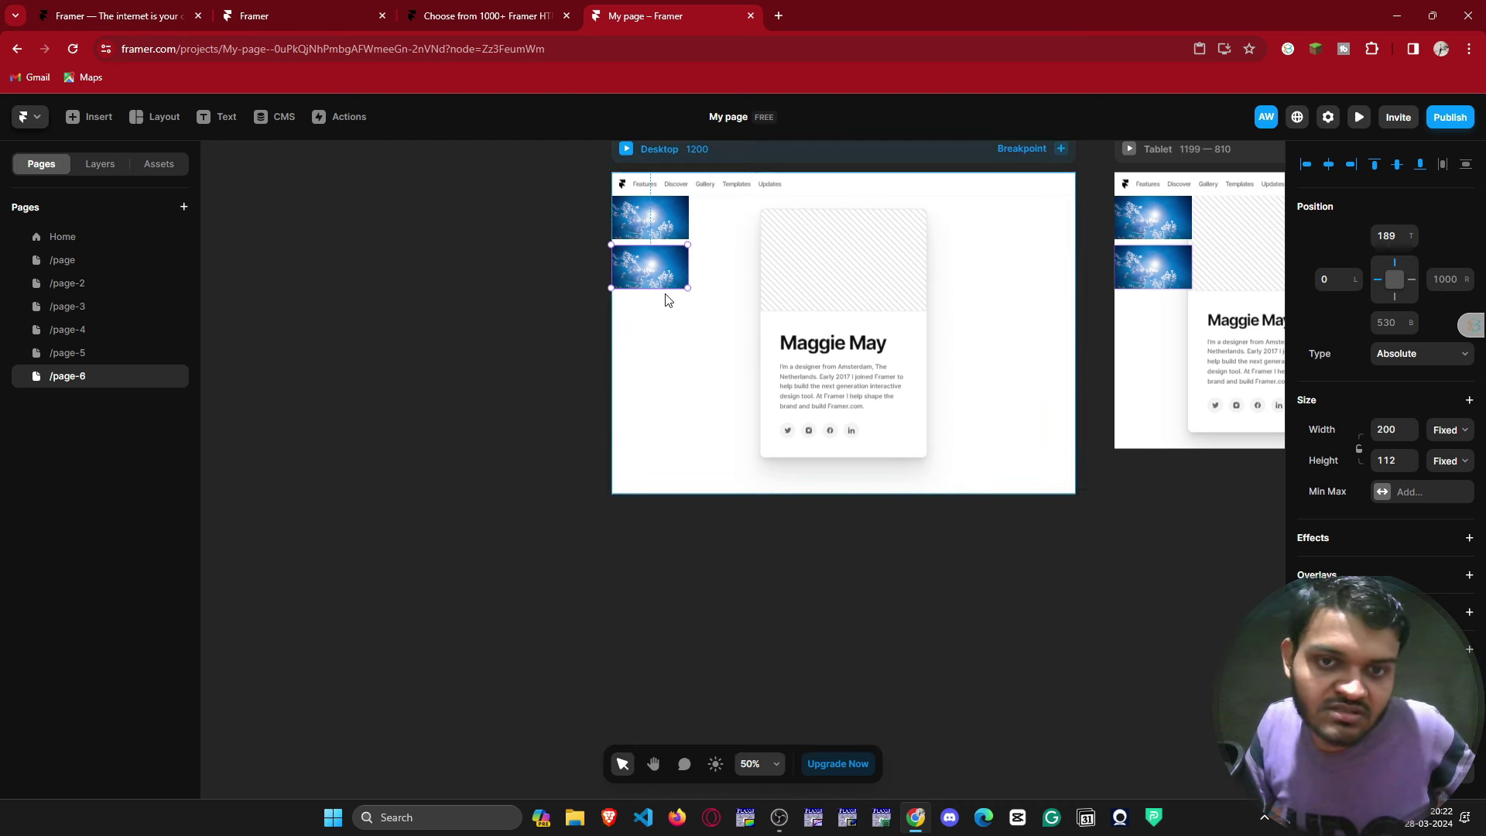
{"action": "key", "text": "ctrl+d"}
{"action": "mouse_move", "coordinate": [654, 319]}
{"action": "left_mouse_down"}
{"action": "mouse_move", "coordinate": [638, 332]}
{"action": "mouse_move", "coordinate": [652, 313]}
{"action": "left_mouse_up"}
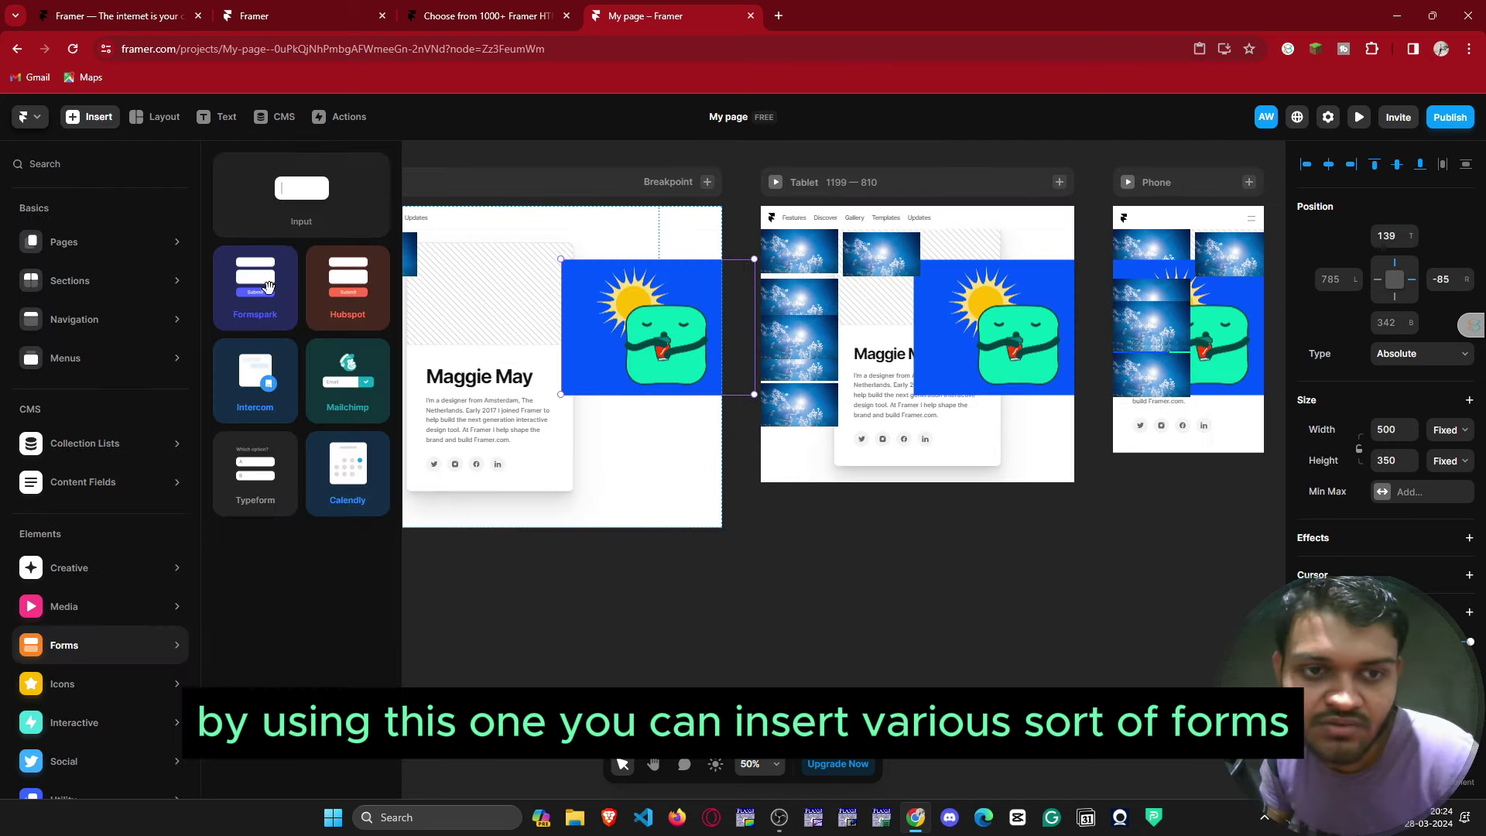
Shift the canvas view and place the FormSpark form up and to the left, beside the Desktop page.
{"action": "scroll", "coordinate": [500, 429], "scroll_direction": "left", "scroll_amount": 2}
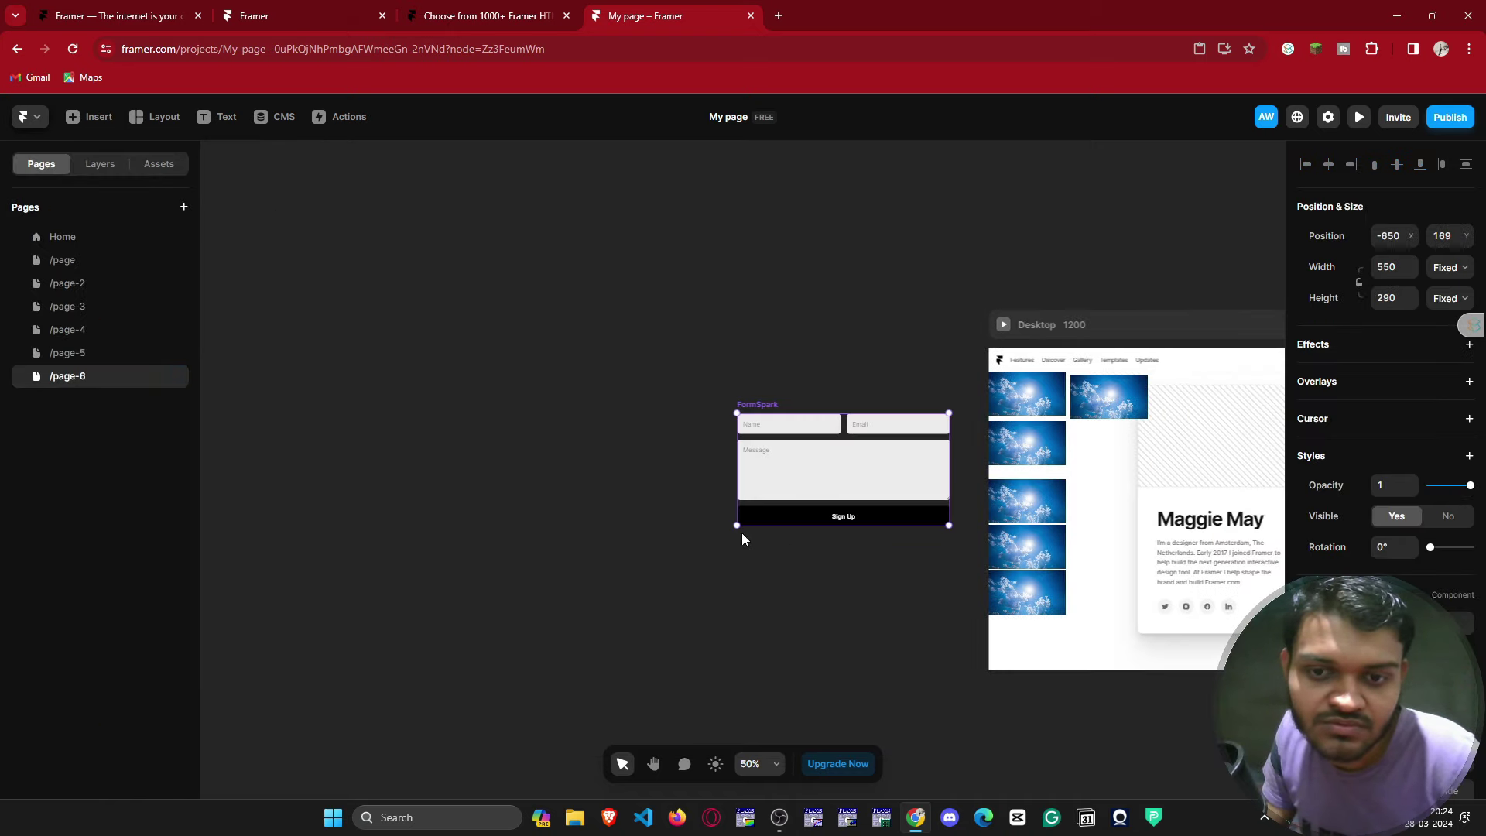
{"action": "left_click_drag", "start_coordinate": [800, 464], "coordinate": [615, 365]}
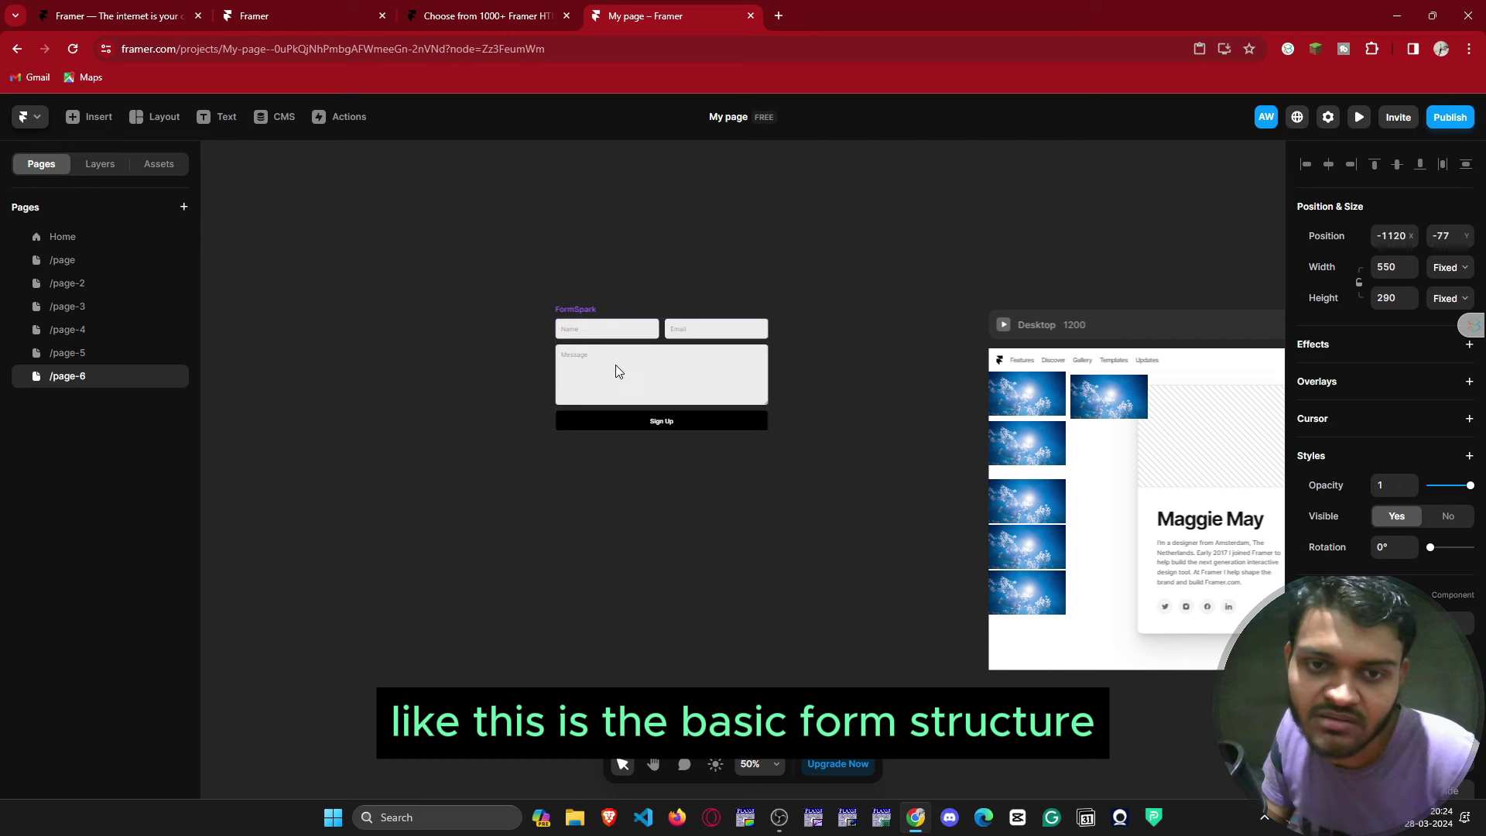
Reopen the Insert panel with I and browse the Icons, Social and Utility component categories.
{"action": "key", "text": "i"}
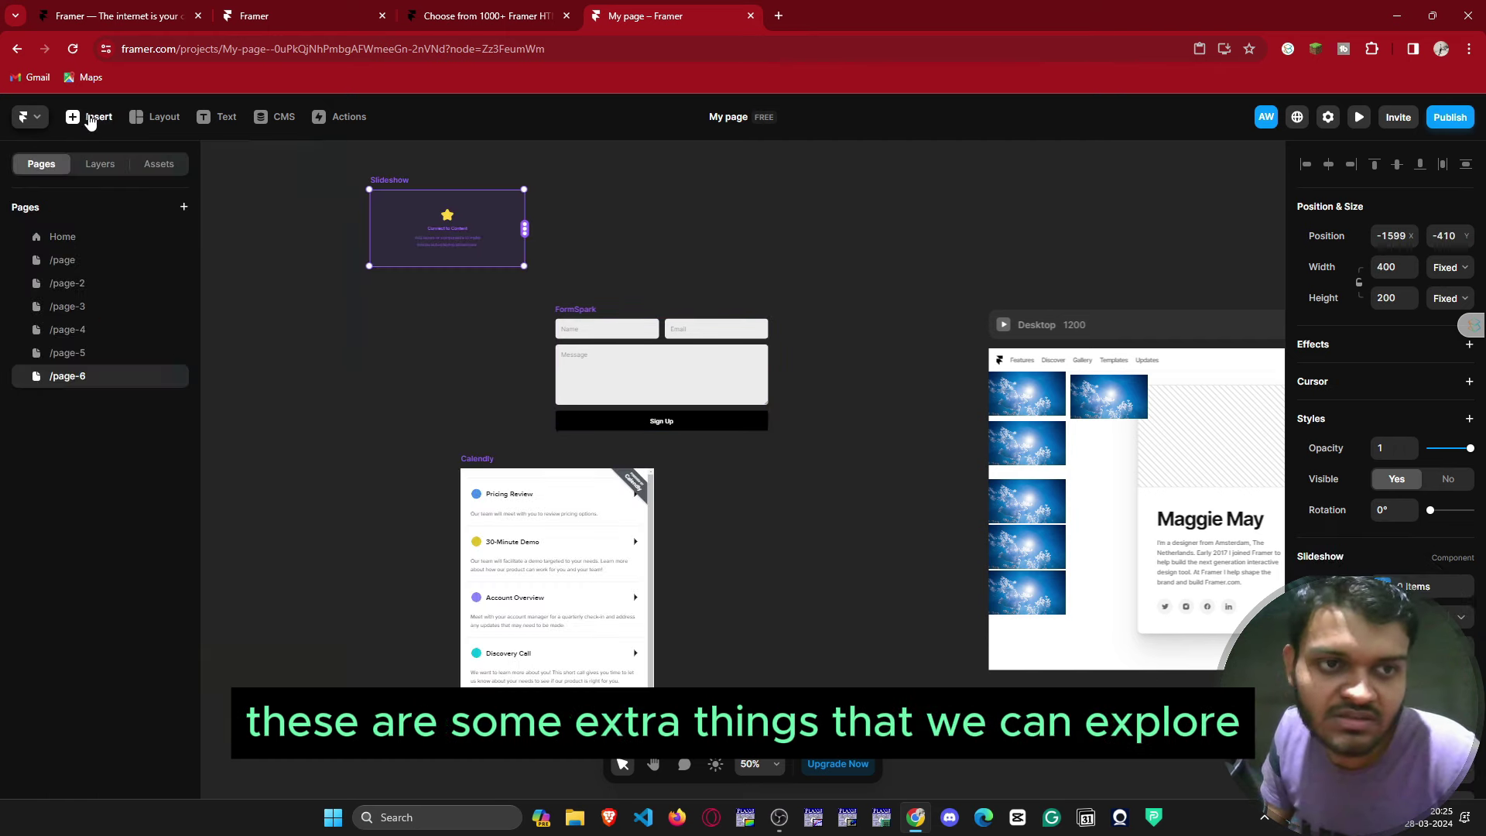
{"action": "left_click", "coordinate": [90, 116]}
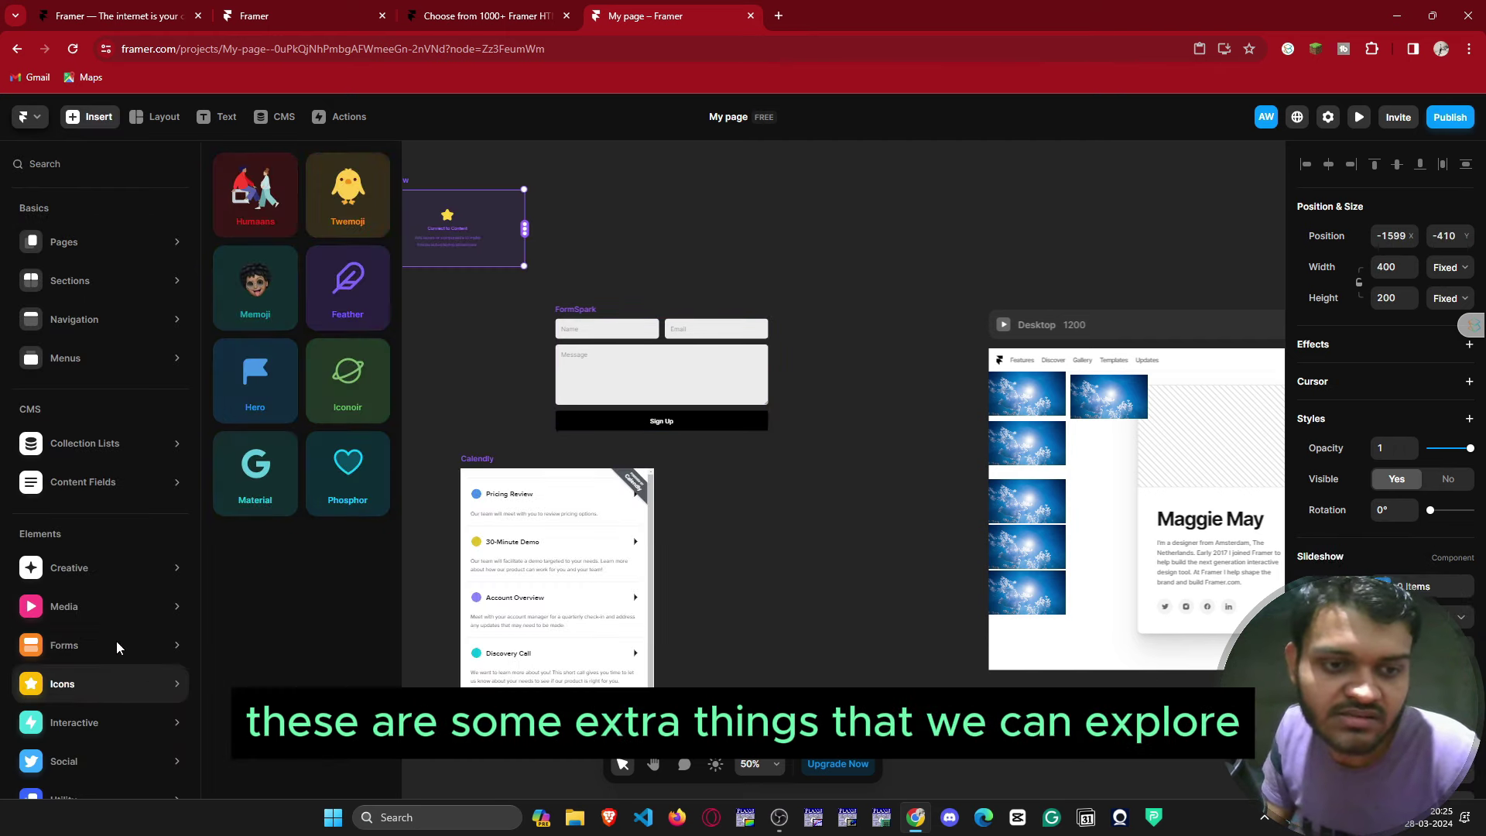
{"action": "scroll", "coordinate": [68, 698], "scroll_direction": "down", "scroll_amount": 1}
{"action": "mouse_move", "coordinate": [94, 654]}
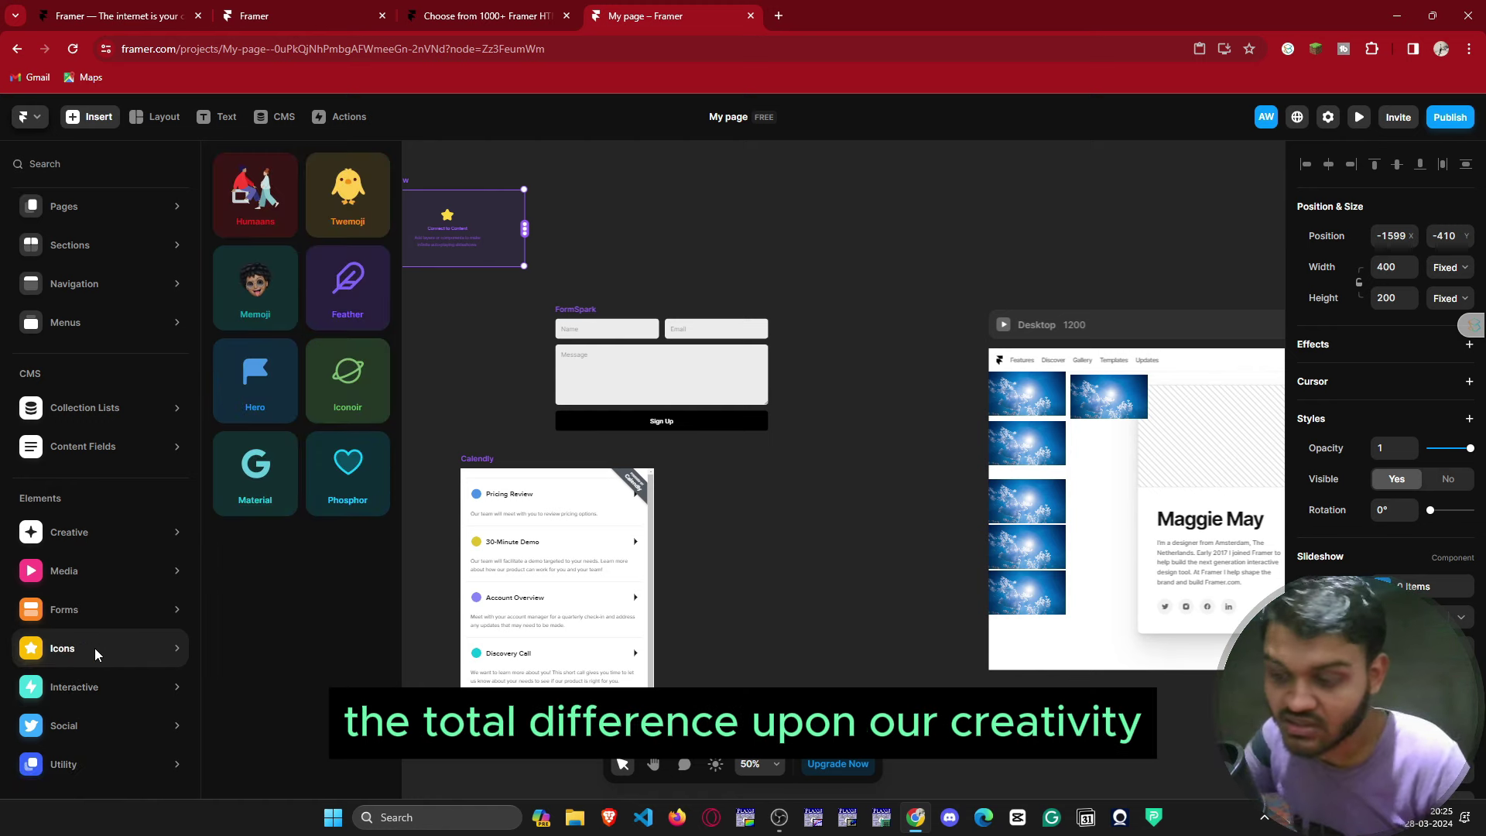
{"action": "mouse_move", "coordinate": [95, 741]}
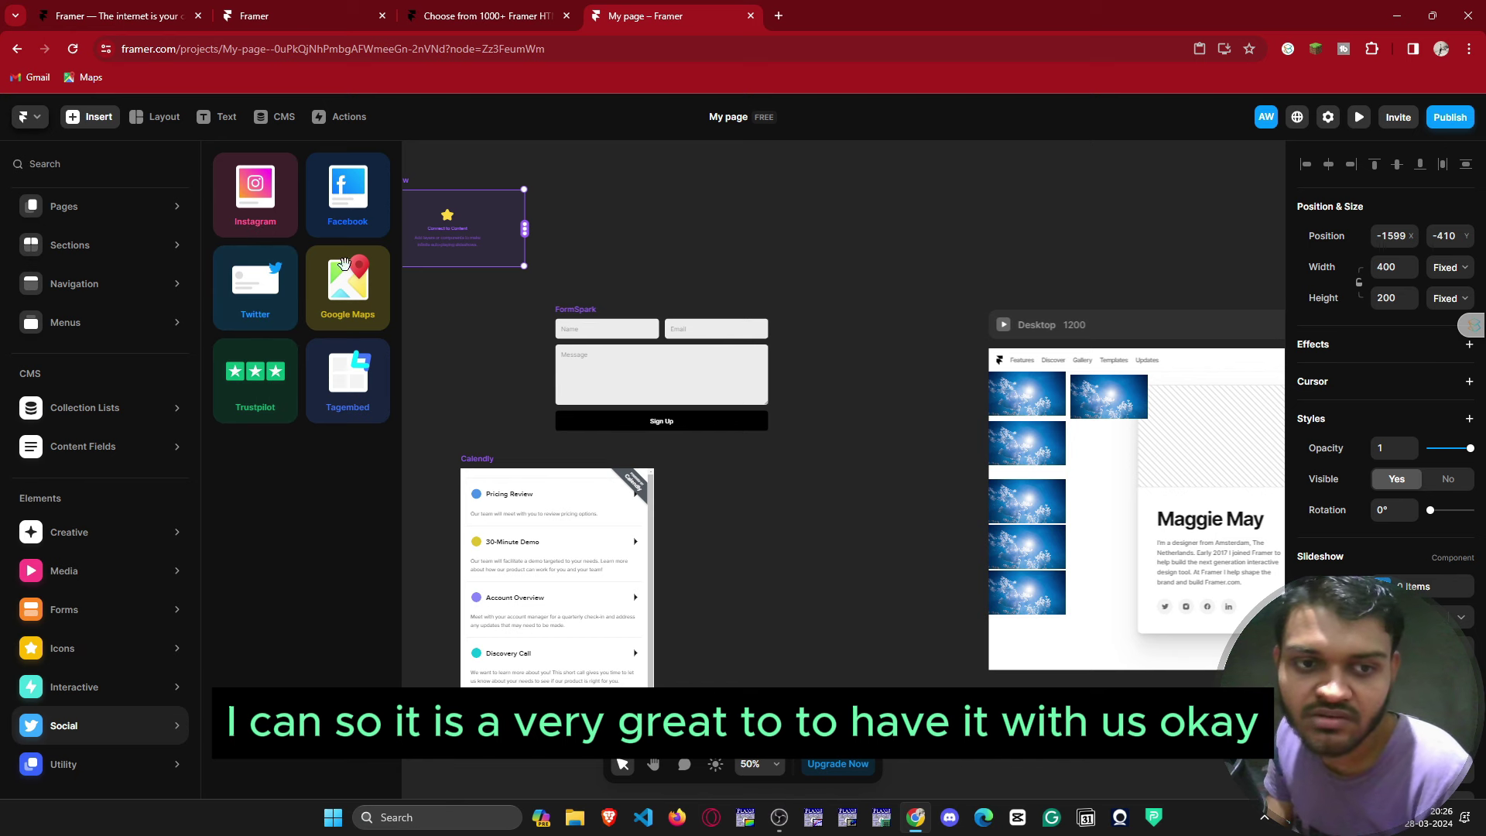
{"action": "mouse_move", "coordinate": [73, 774]}
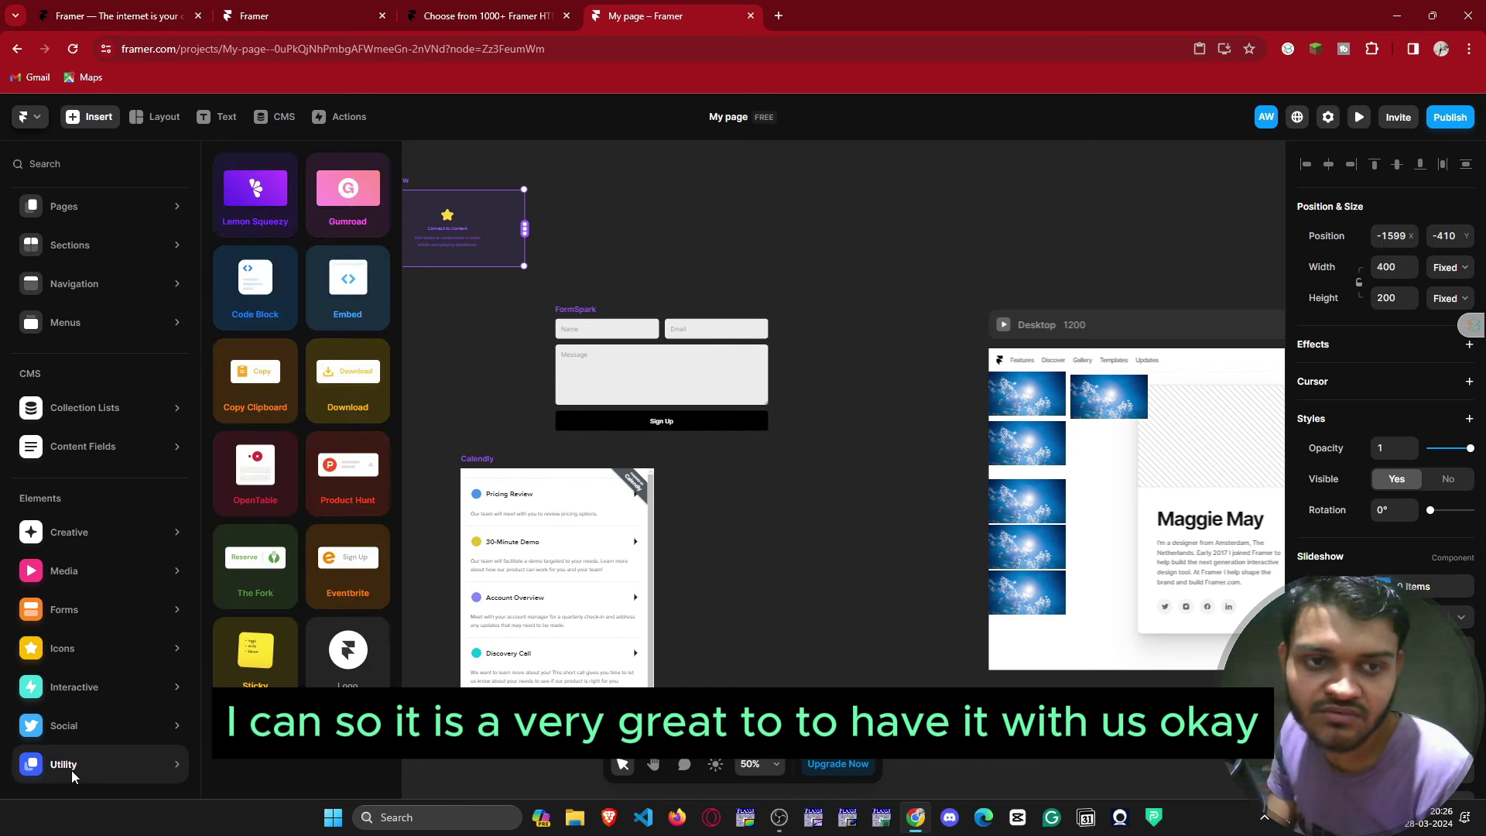